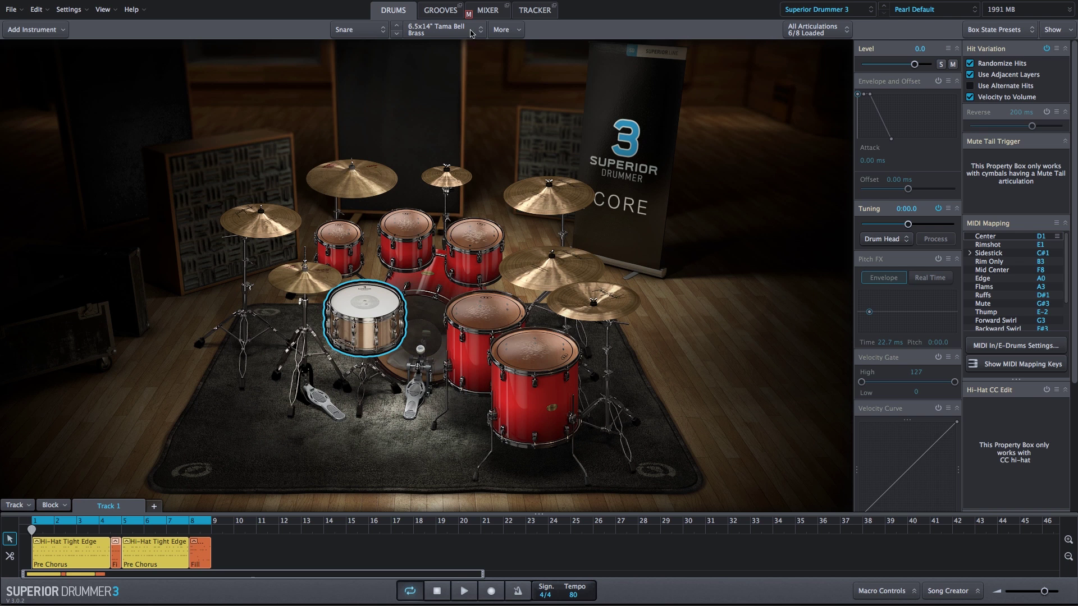
Step: Open the mixer, select the Reverb bus and inspect the Tape Simulator on the Out 1/2 channel
{"action": "left_click", "coordinate": [487, 9]}
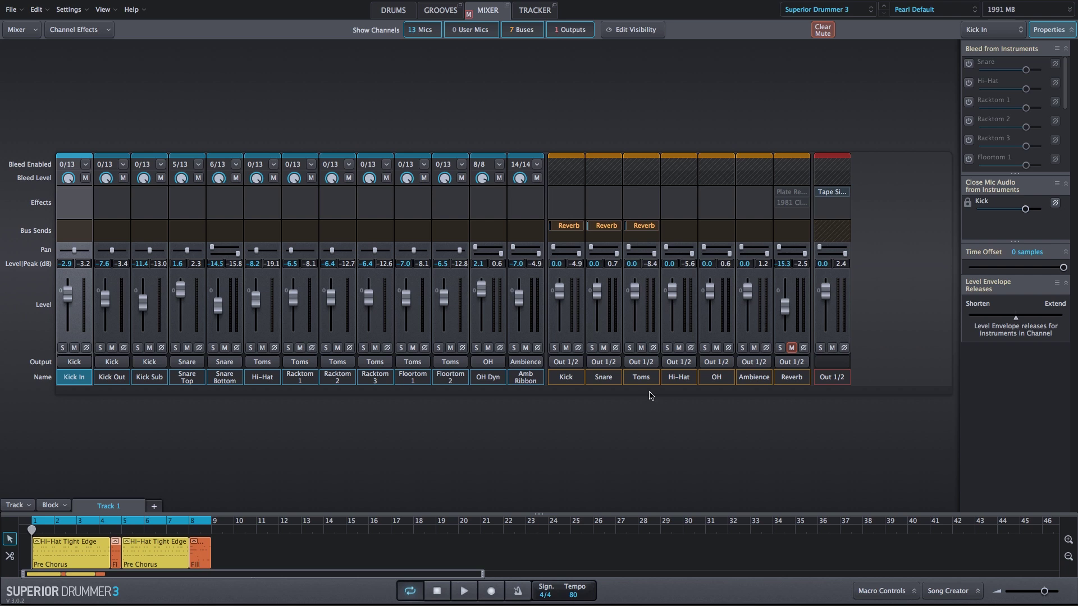
{"action": "left_click", "coordinate": [791, 378]}
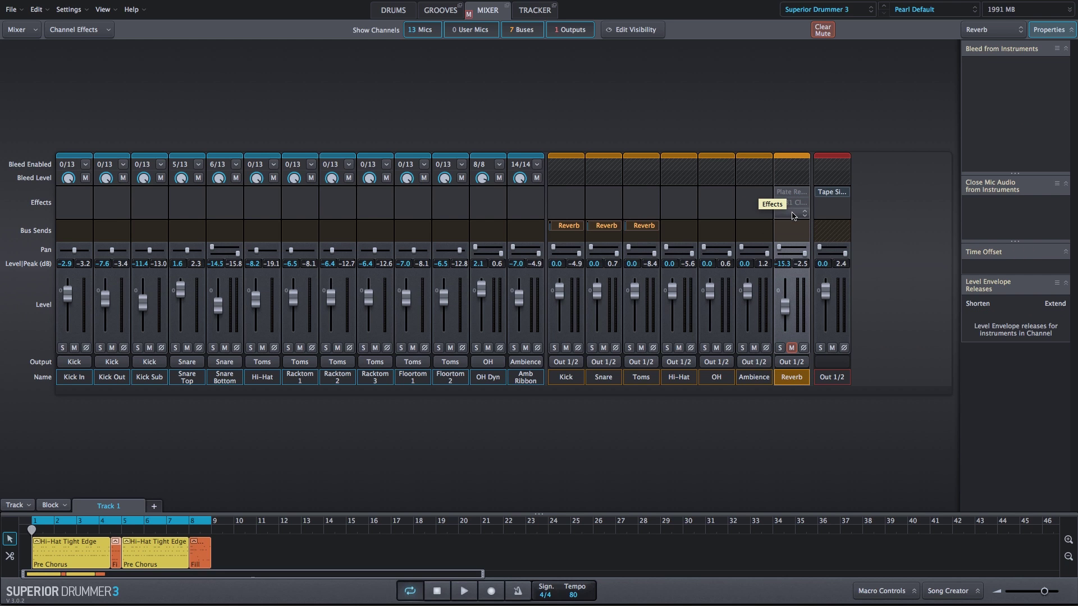
{"action": "left_click", "coordinate": [832, 191]}
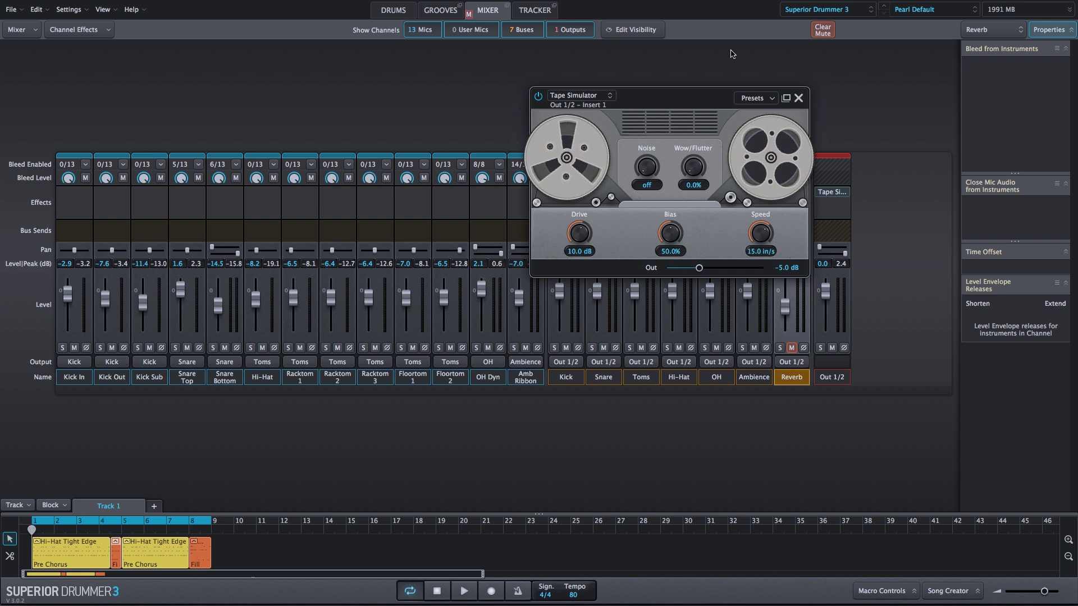
{"action": "left_click", "coordinate": [798, 99]}
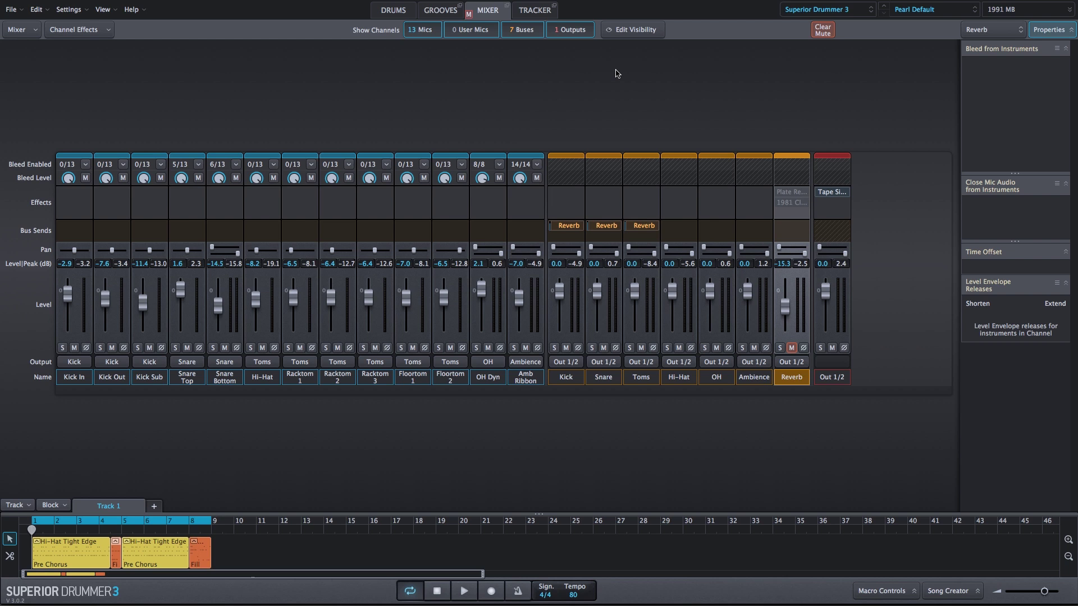
Step: Audition the groove without reverb, and unmute the Reverb bus with its Plate Reverb enabled and open
{"action": "key", "text": "space"}
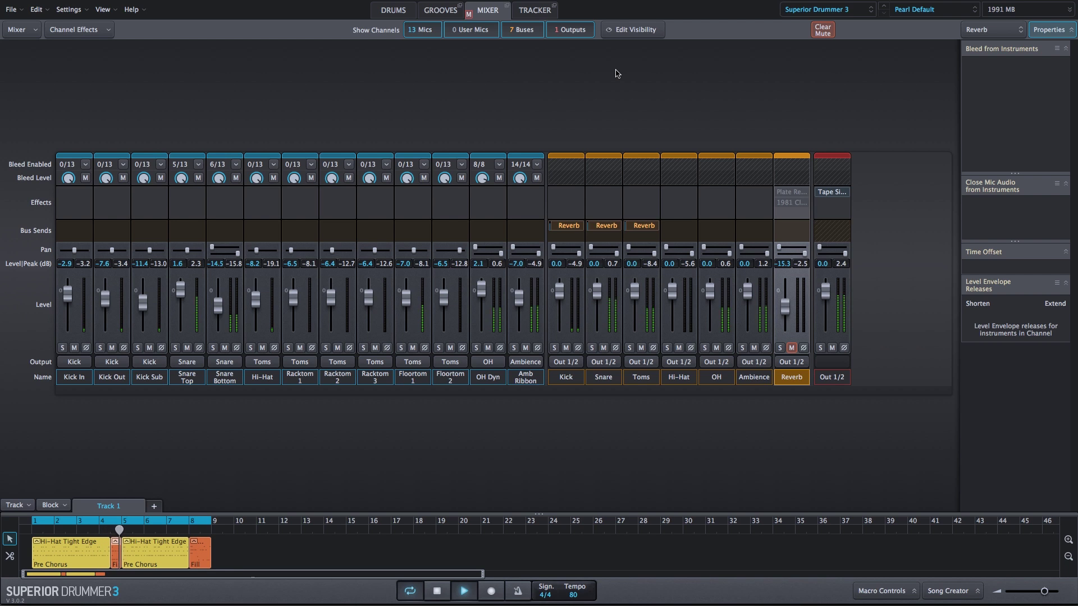
{"action": "key", "text": "space"}
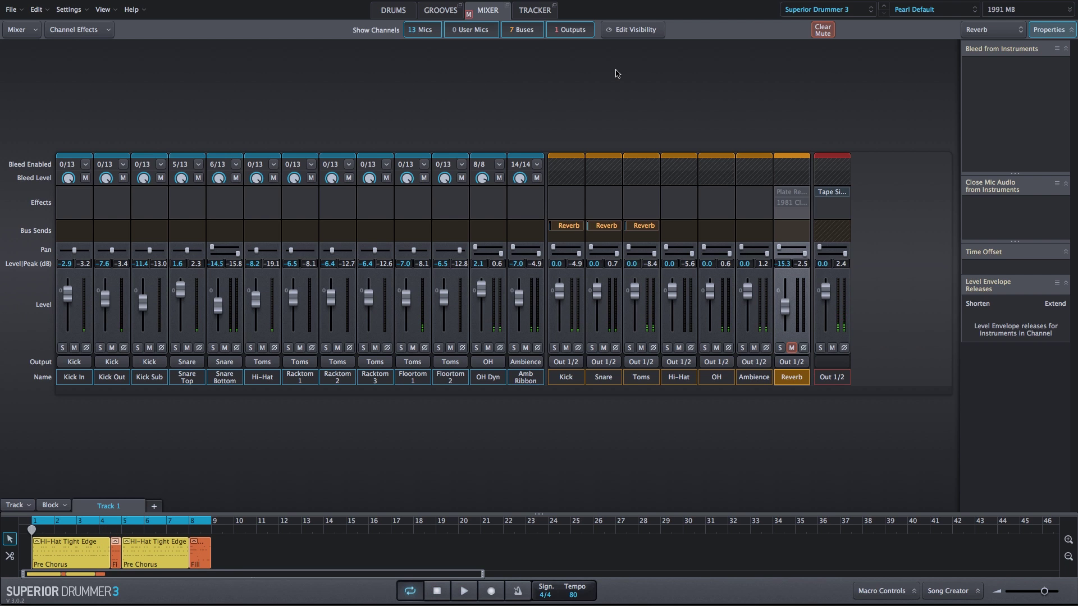
{"action": "left_click", "coordinate": [793, 348]}
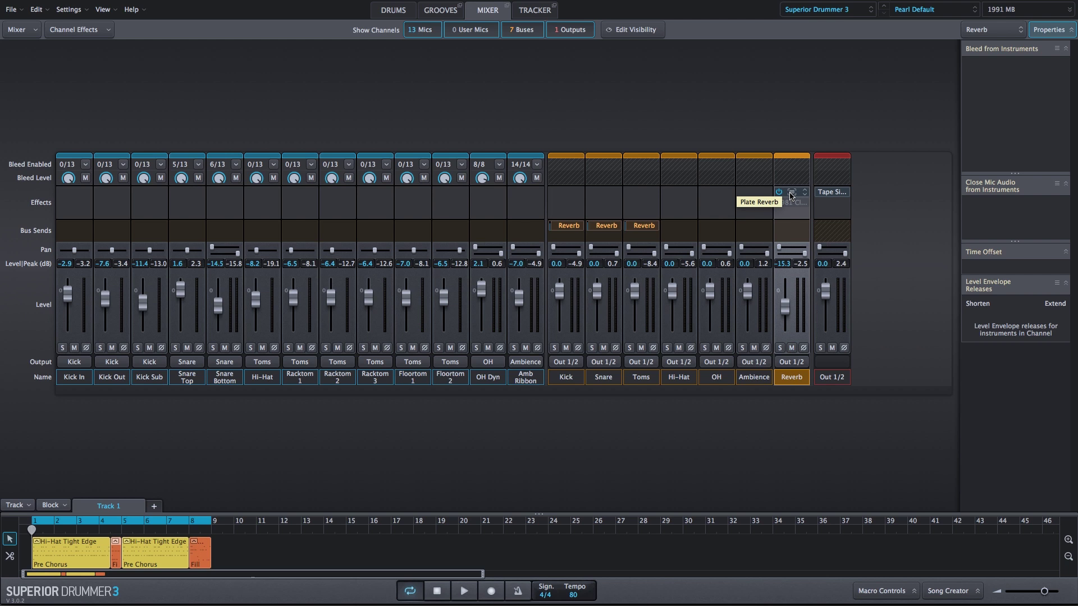
{"action": "left_click", "coordinate": [792, 194]}
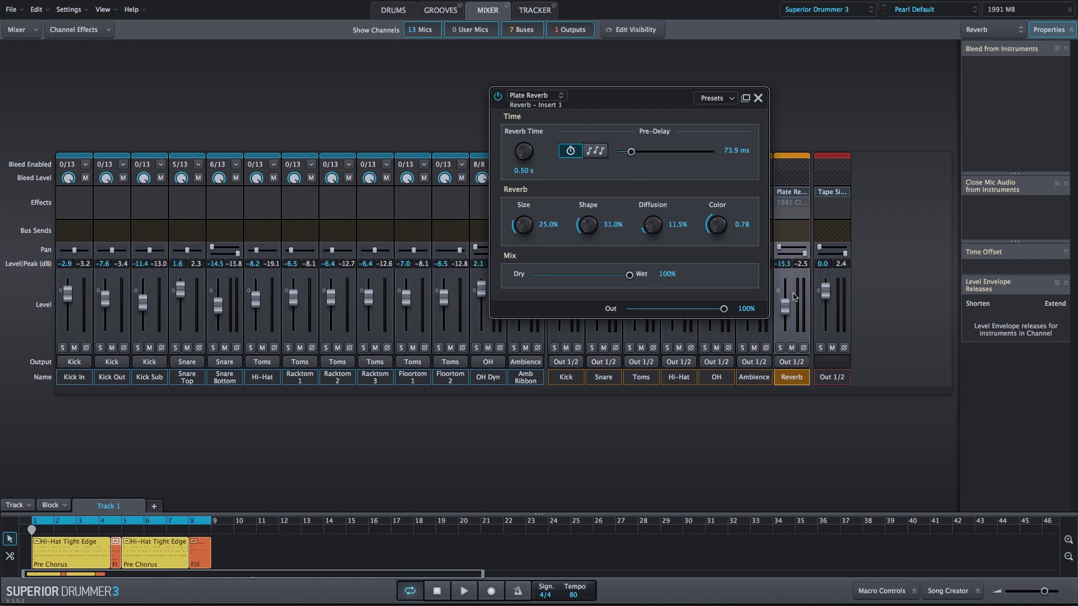
Step: Solo the Reverb bus and raise its level to about -3.2 dB while auditioning the groove
{"action": "left_click", "coordinate": [779, 348]}
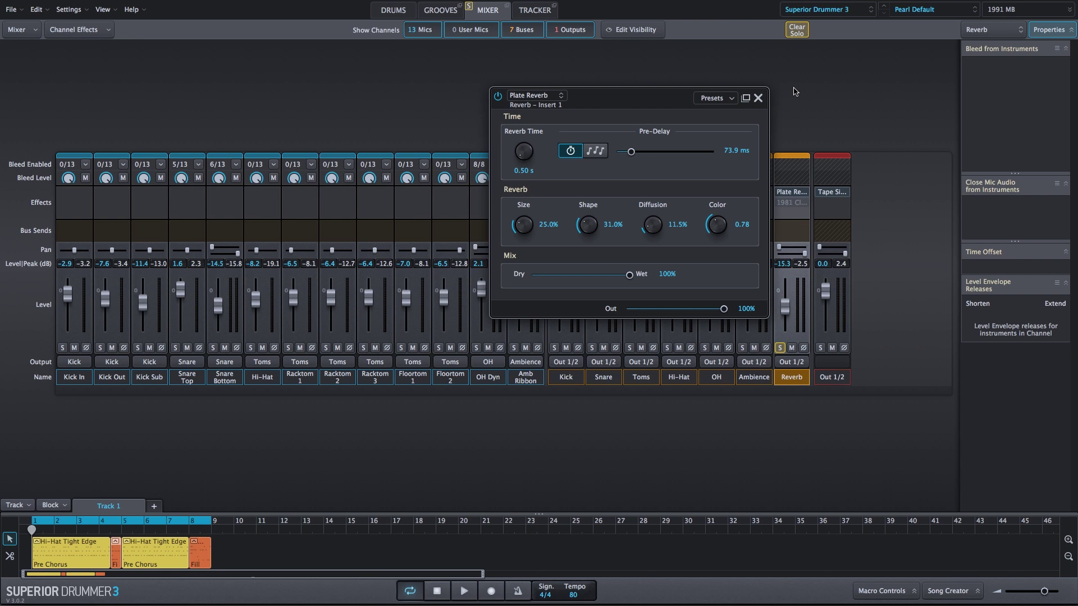
{"action": "key", "text": "space"}
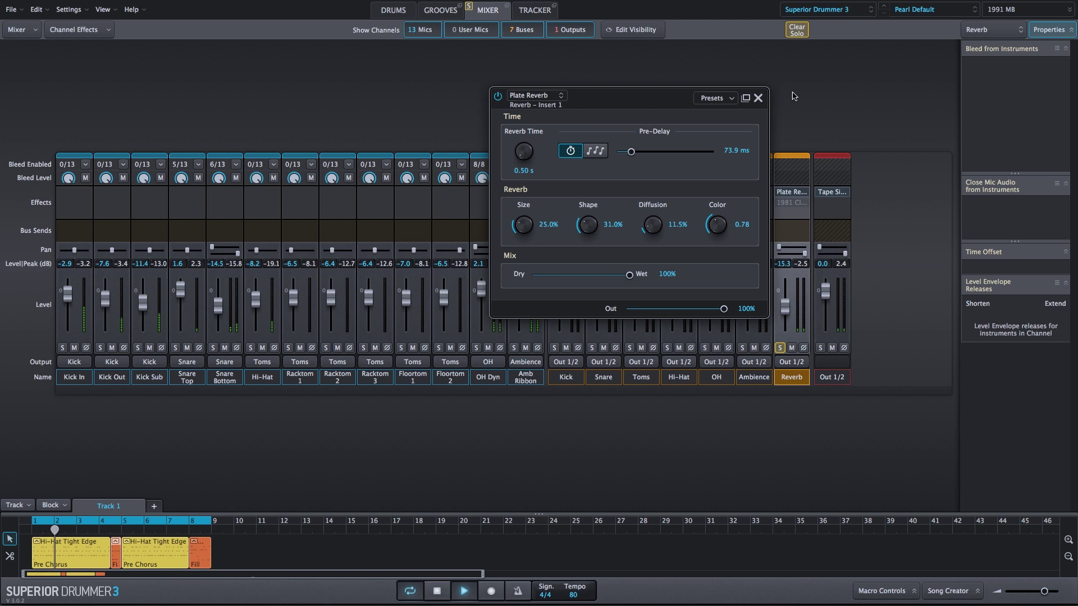
{"action": "left_click_drag", "start_coordinate": [788, 311], "coordinate": [787, 299]}
{"action": "key", "text": "space"}
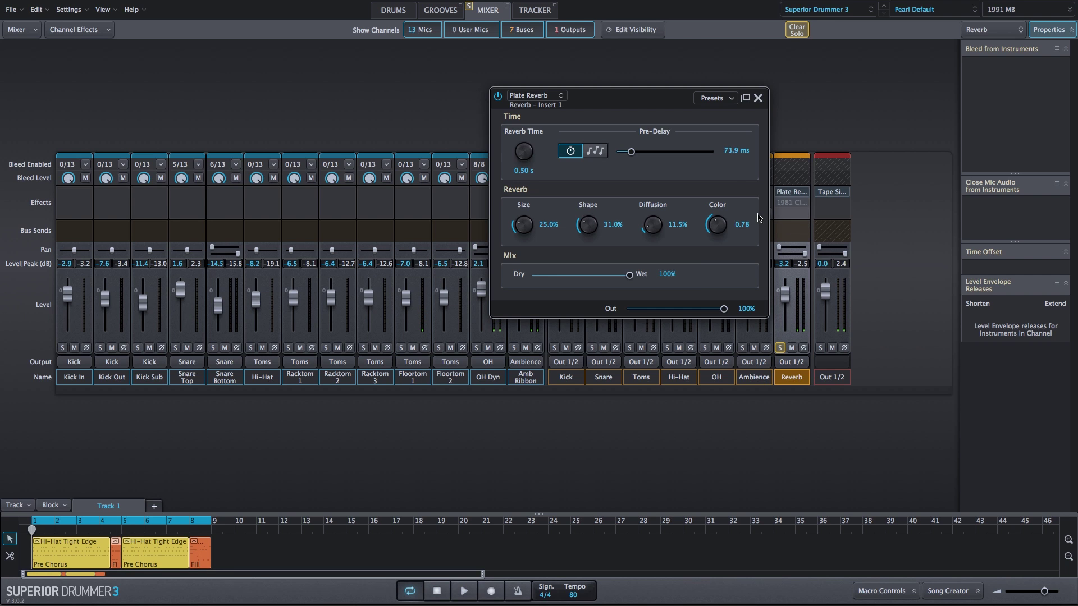
Step: Close the Plate Reverb, lower the Reverb bus level to -15.0 dB and clear its solo
{"action": "left_click", "coordinate": [758, 100]}
{"action": "scroll", "coordinate": [785, 264], "scroll_direction": "down", "scroll_amount": 5}
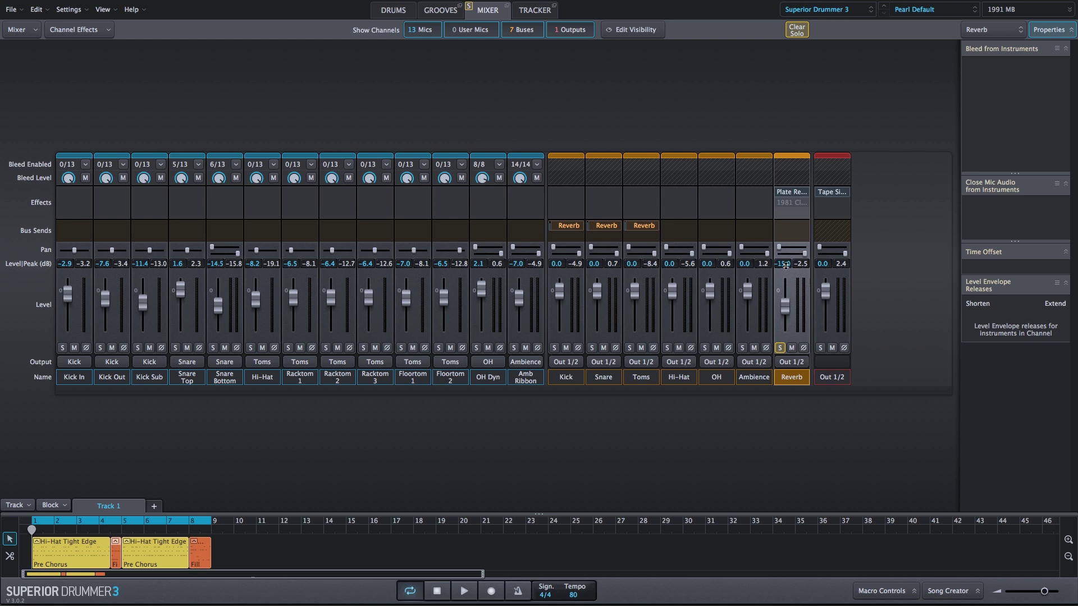
{"action": "left_click", "coordinate": [781, 347]}
Step: Play the full groove and compare the sound with the Reverb bus muted and unmuted
{"action": "key", "text": "space"}
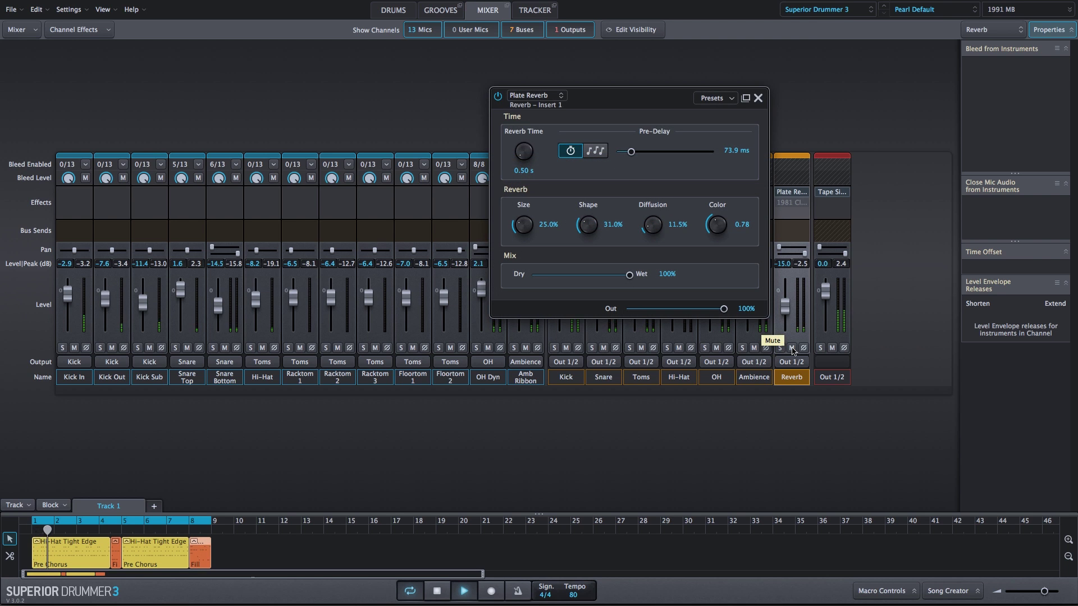
{"action": "left_click", "coordinate": [792, 348]}
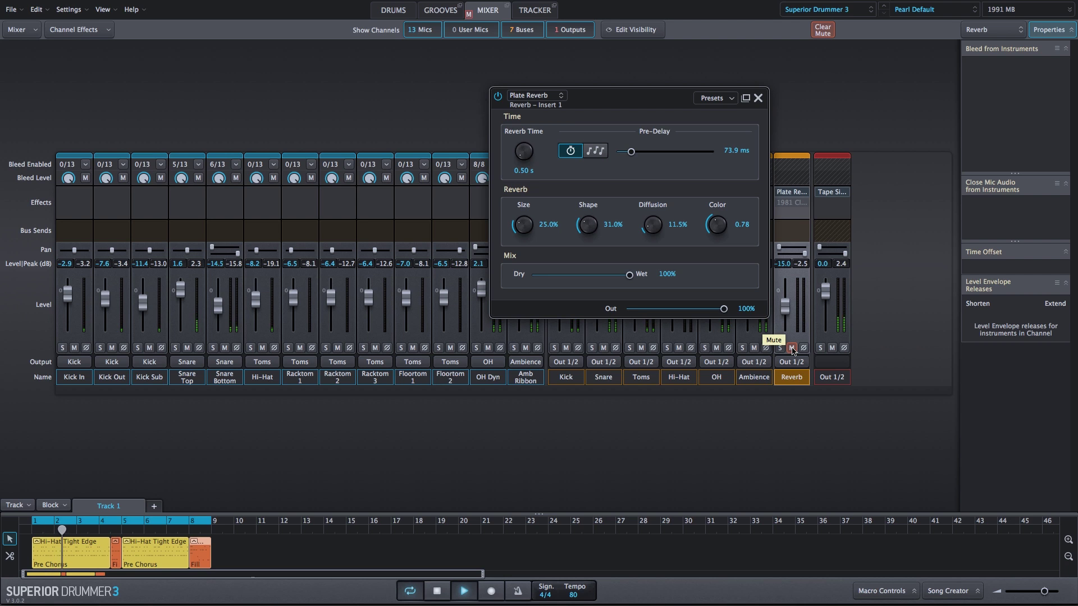
{"action": "left_click", "coordinate": [792, 348]}
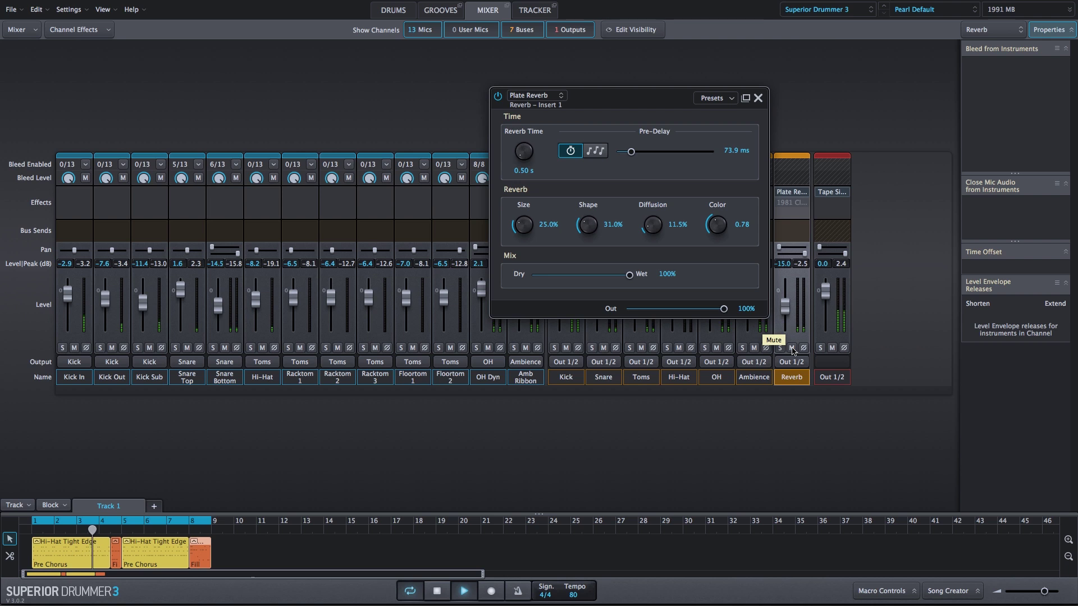
{"action": "left_click", "coordinate": [793, 348]}
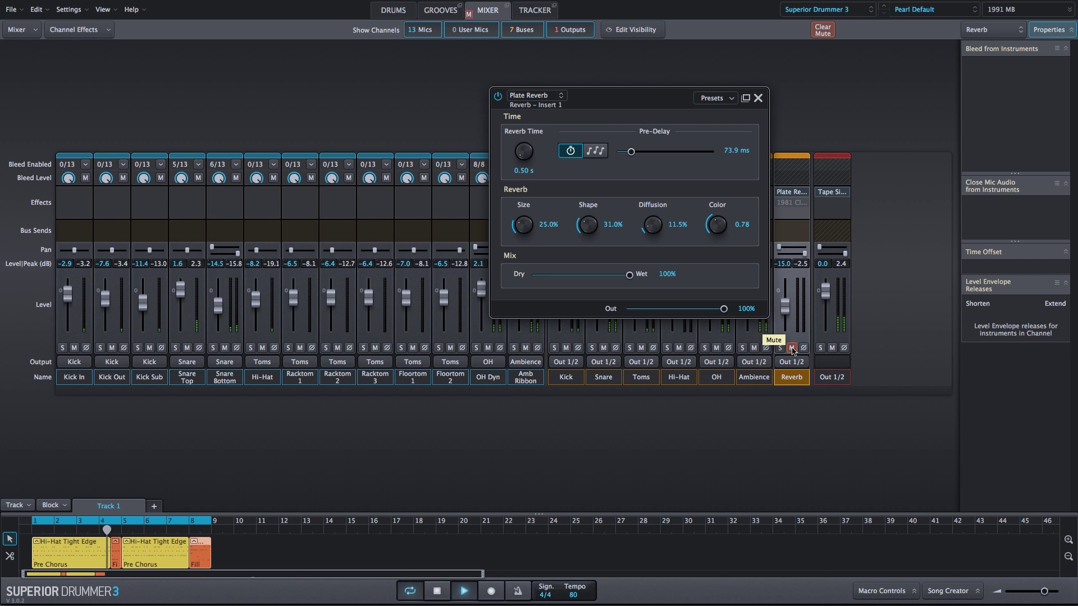
{"action": "left_click", "coordinate": [793, 348]}
Step: Raise the Reverb bus level to -10.6 dB and compare the mix with and without it
{"action": "left_click_drag", "start_coordinate": [785, 316], "coordinate": [786, 307]}
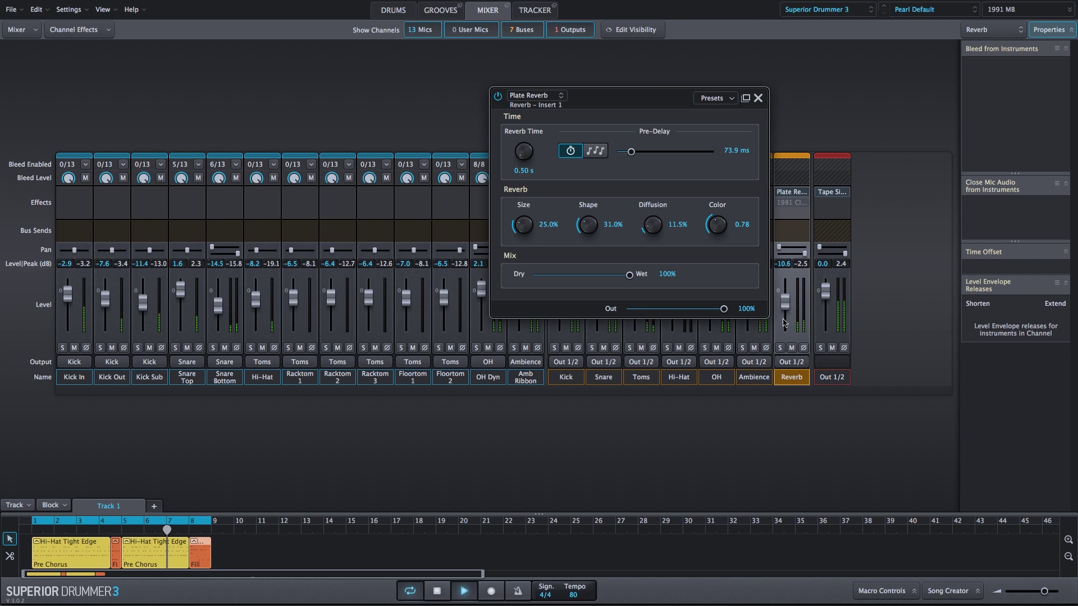
{"action": "left_click", "coordinate": [792, 349]}
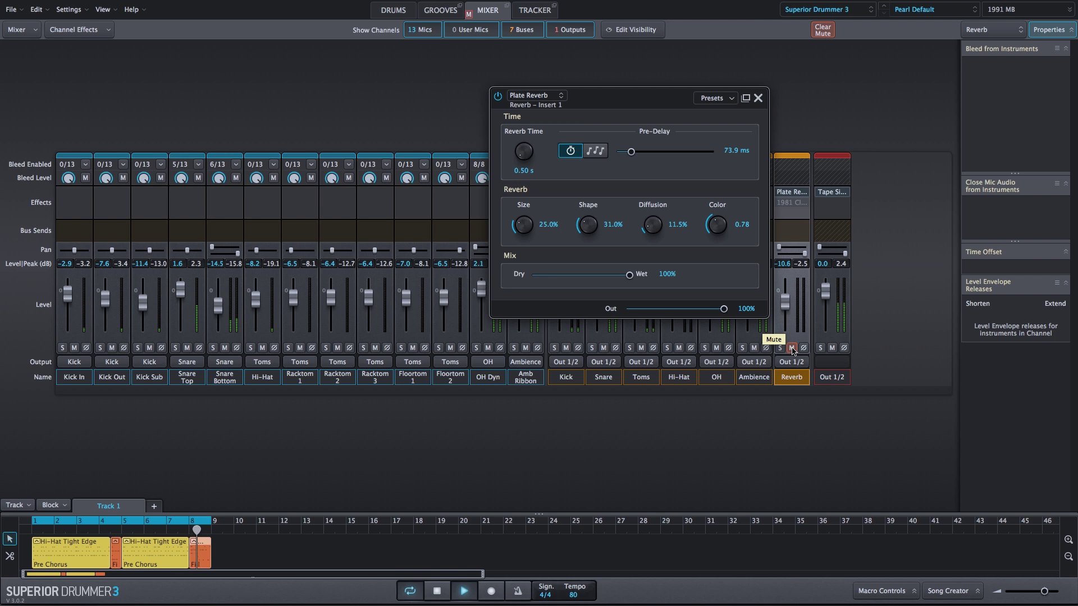
{"action": "left_click", "coordinate": [792, 348]}
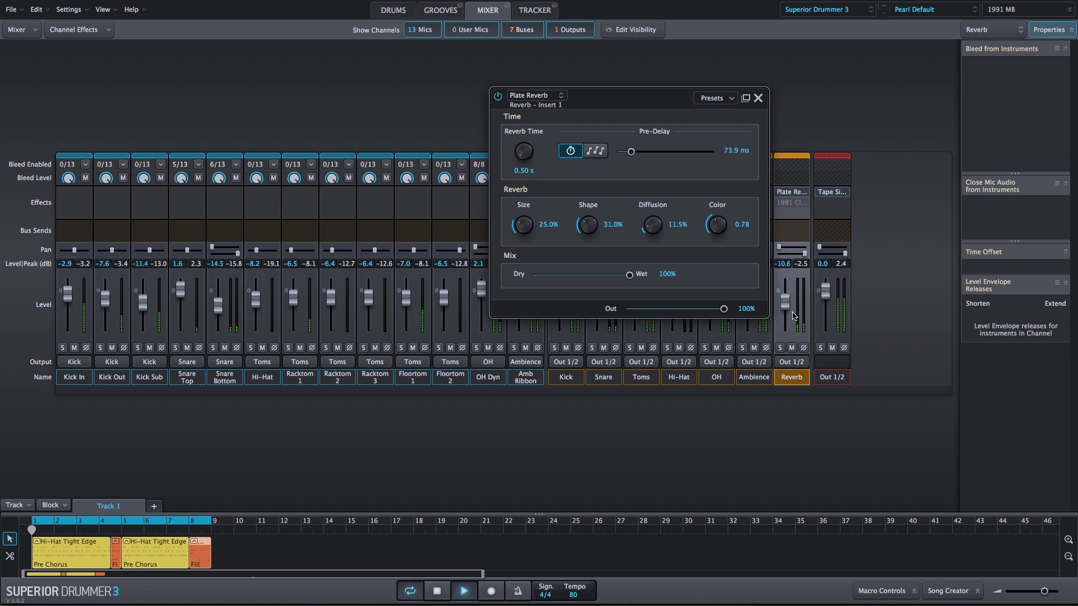
Step: Set the Plate Reverb's size to 69.5%, shape to 83.5%, diffusion to 68.0% and color to 1.82
{"action": "left_click_drag", "start_coordinate": [517, 224], "coordinate": [525, 184]}
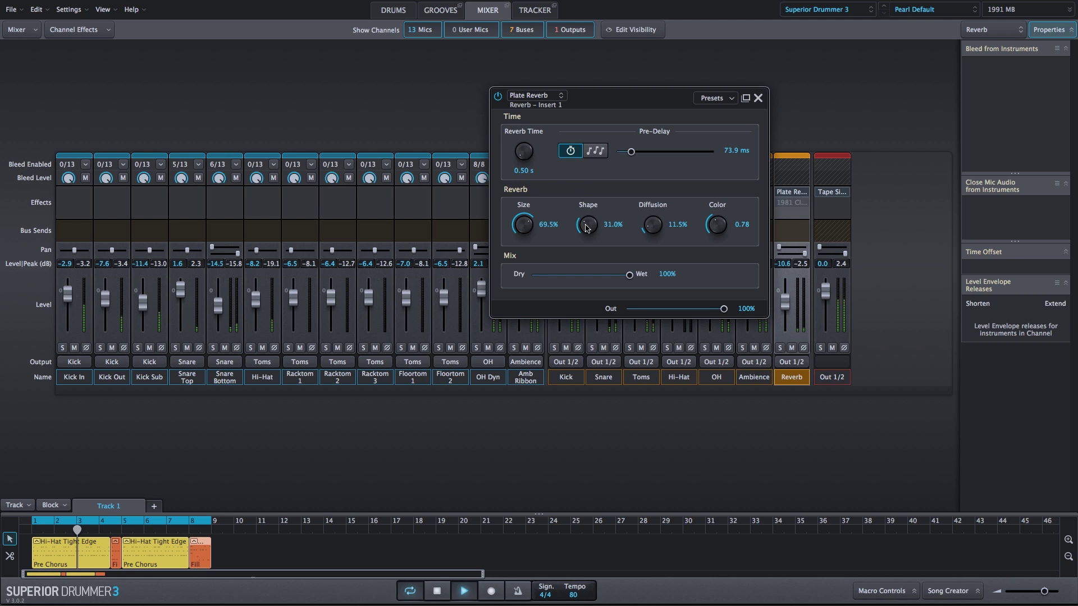
{"action": "left_click_drag", "start_coordinate": [588, 227], "coordinate": [589, 171]}
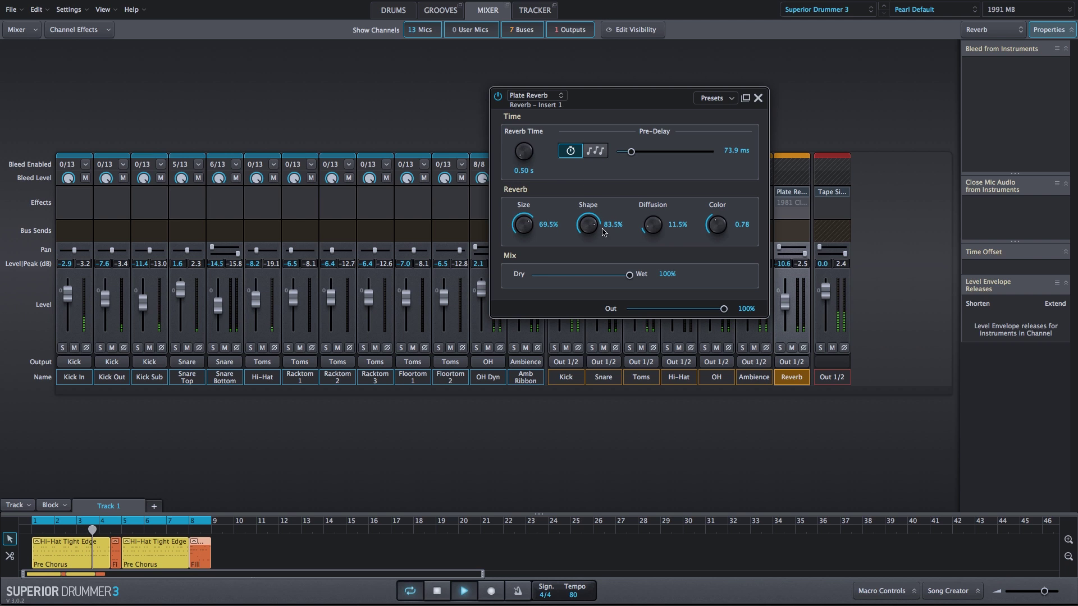
{"action": "left_click_drag", "start_coordinate": [589, 241], "coordinate": [588, 233]}
{"action": "left_click_drag", "start_coordinate": [652, 228], "coordinate": [655, 169]}
{"action": "left_click_drag", "start_coordinate": [717, 229], "coordinate": [718, 198]}
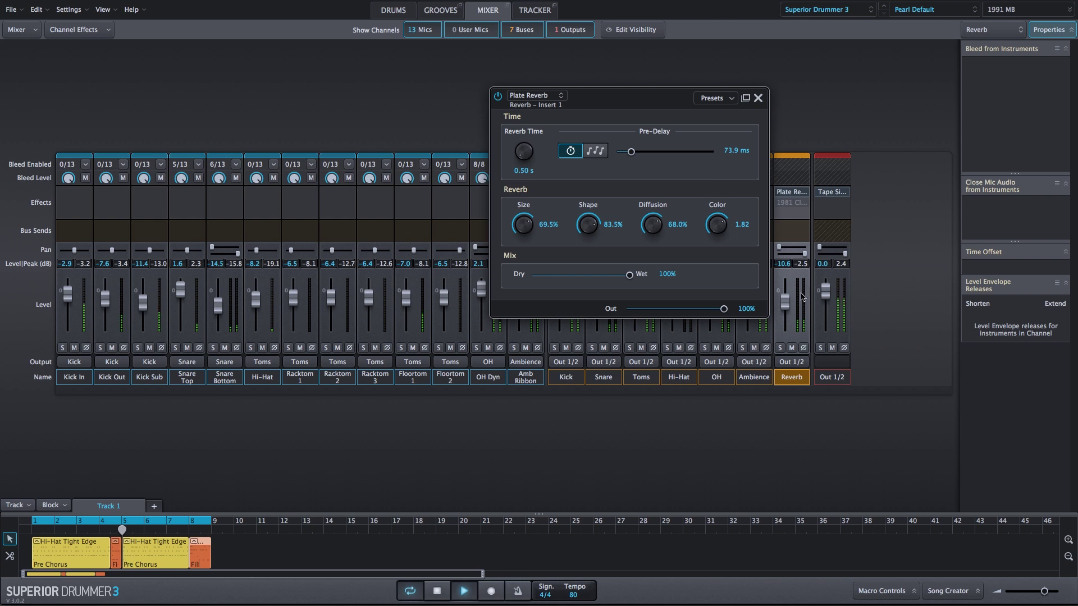
Step: Lower the Reverb bus level to -14.9 dB, comparing the mix with the bus muted and unmuted, and stop playback
{"action": "left_click", "coordinate": [792, 348]}
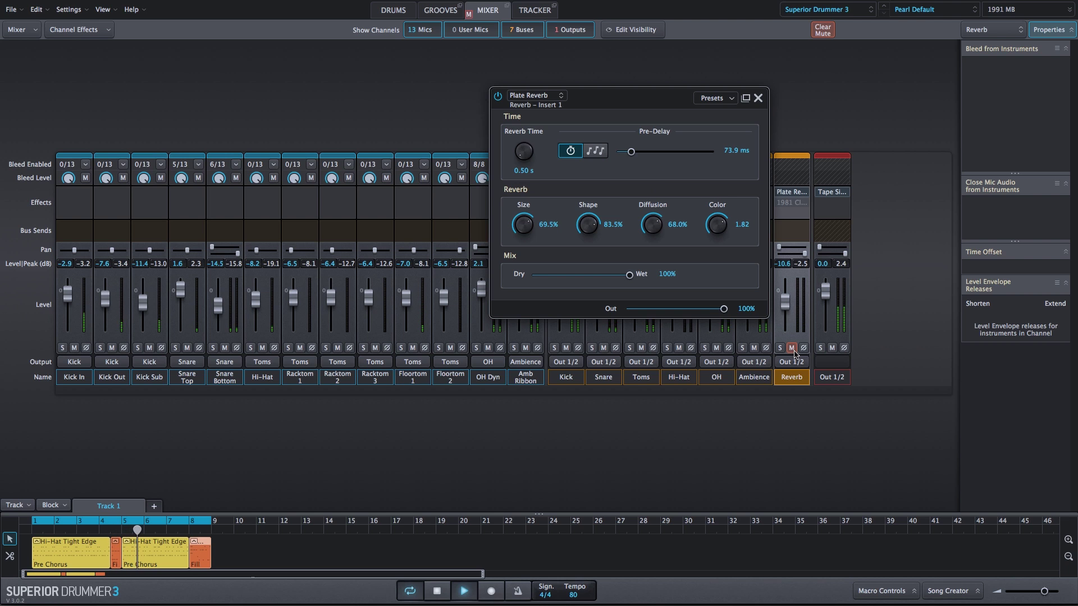
{"action": "left_click", "coordinate": [792, 348]}
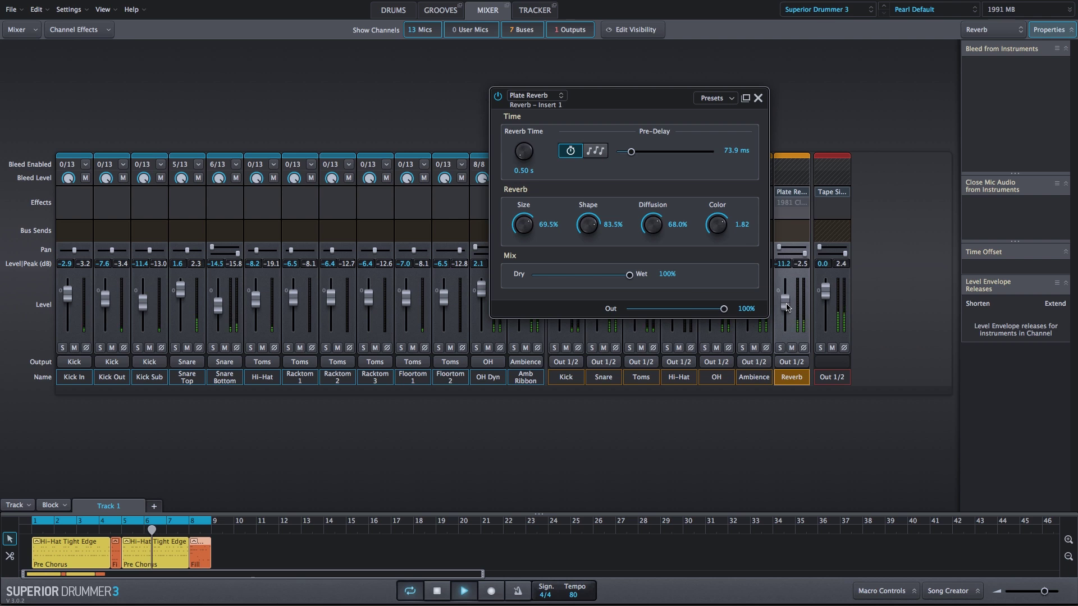
{"action": "left_click_drag", "start_coordinate": [786, 303], "coordinate": [788, 313]}
{"action": "left_click", "coordinate": [791, 348]}
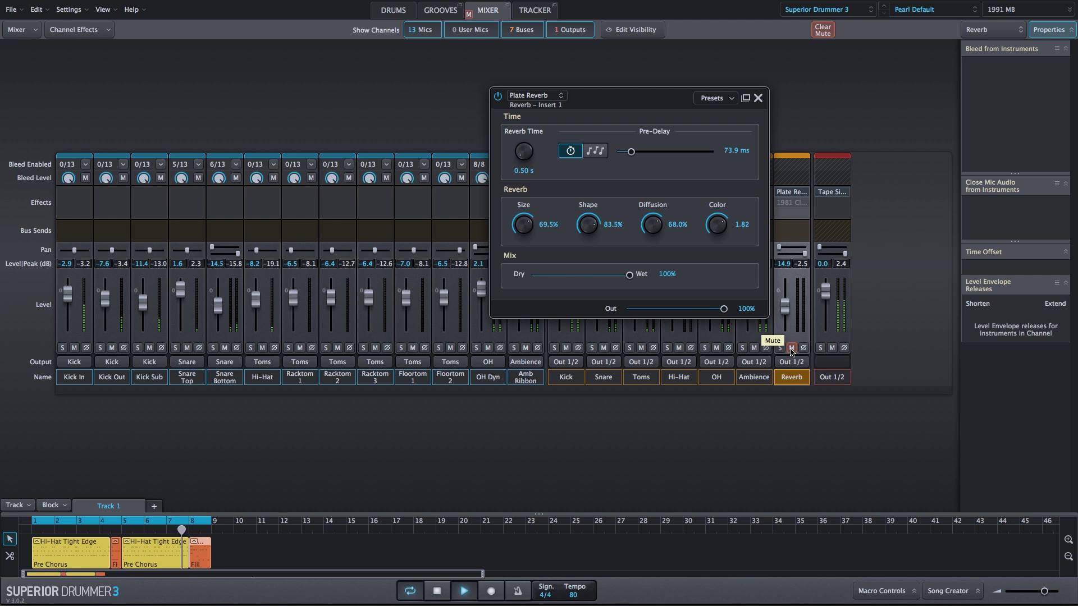
{"action": "left_click", "coordinate": [791, 348]}
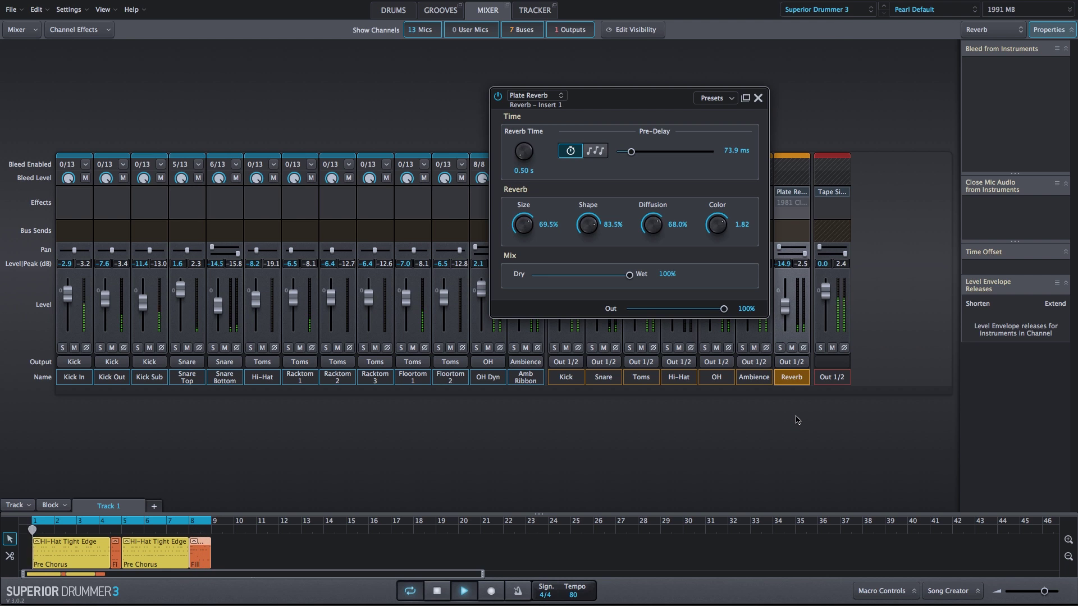
{"action": "key", "text": "space"}
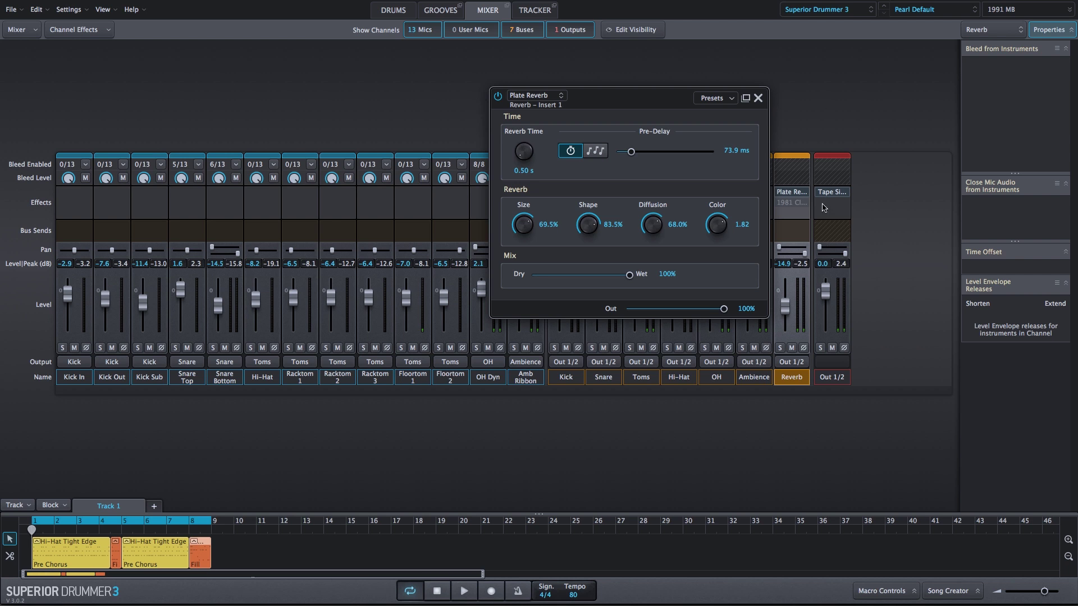
Step: Switch the Reverb bus from the Plate Reverb to the 1981 Classic Reverb and audition it soloed at -4.0 dB
{"action": "left_click", "coordinate": [758, 98]}
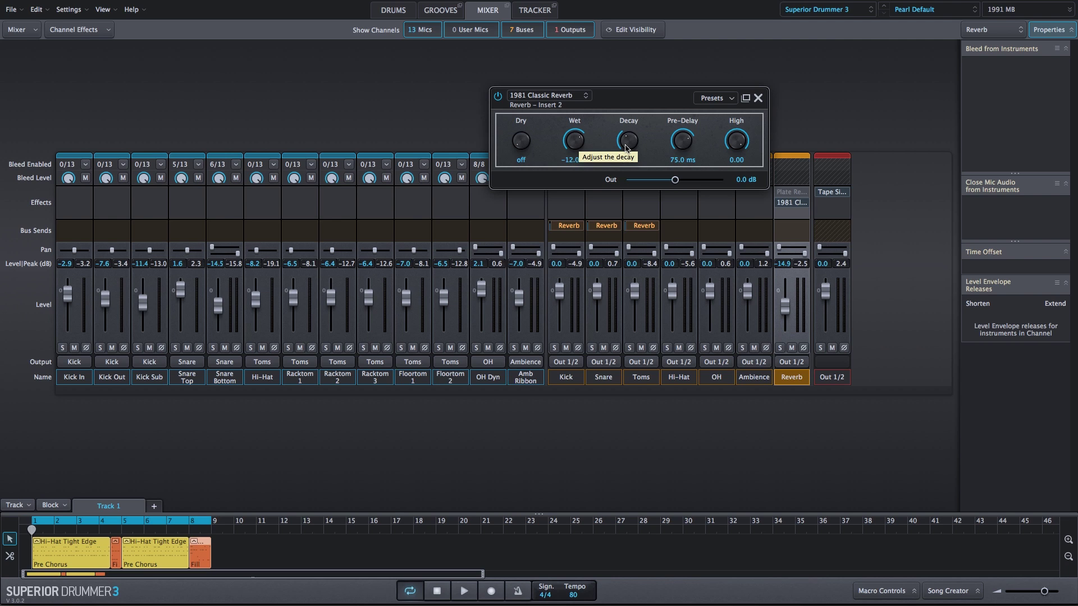
{"action": "left_click_drag", "start_coordinate": [785, 306], "coordinate": [784, 295]}
{"action": "left_click", "coordinate": [779, 348]}
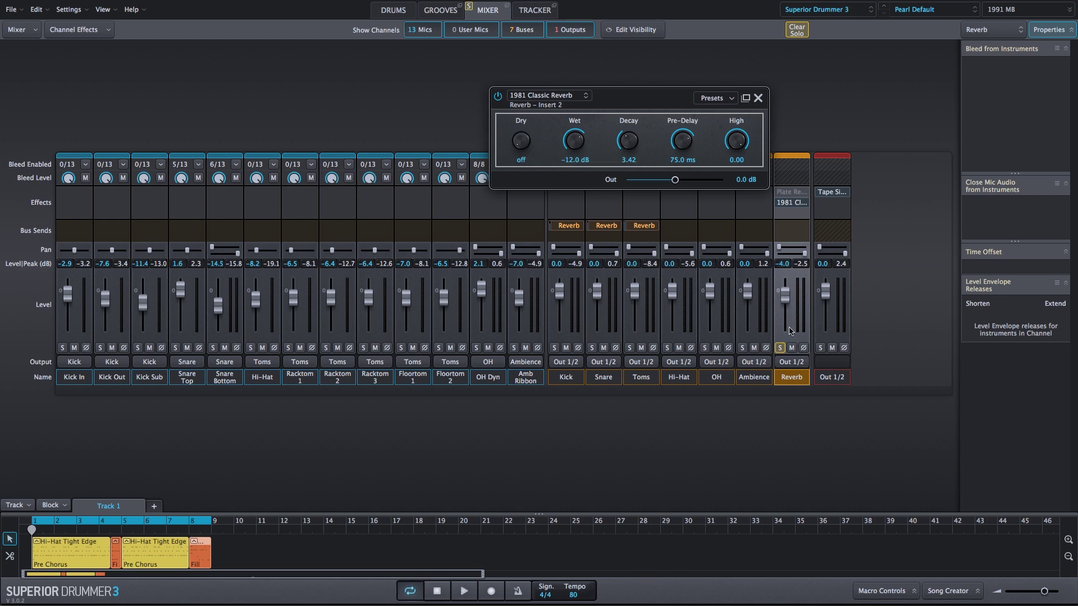
{"action": "key", "text": "space"}
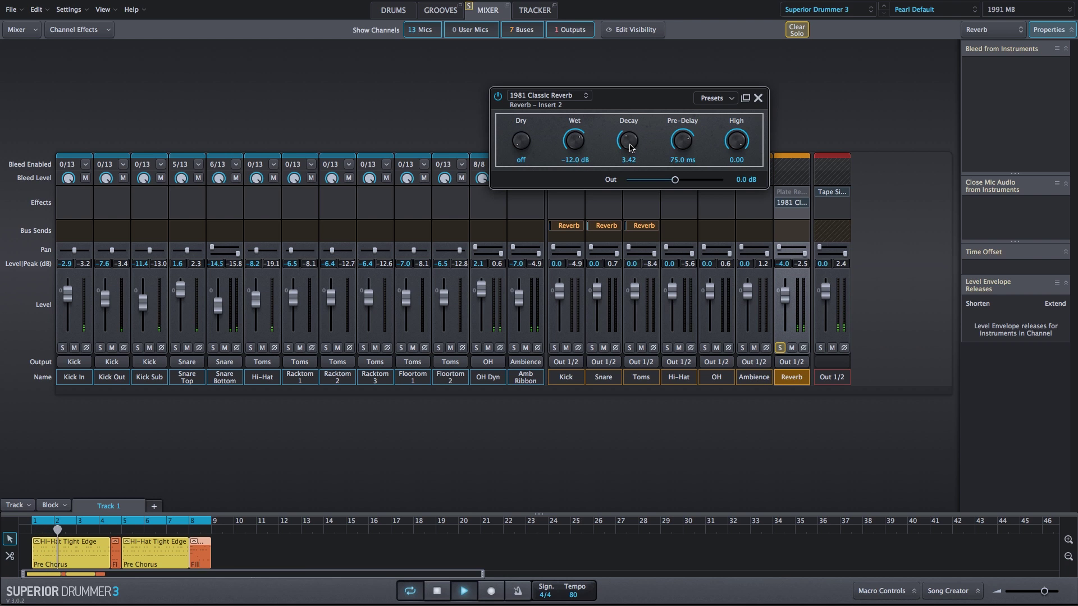
Step: Set the 1981 Classic Reverb's decay to 3.46, and try a lower High setting before restoring it to 0.00
{"action": "mouse_move", "coordinate": [631, 147]}
{"action": "left_mouse_down"}
{"action": "mouse_move", "coordinate": [633, 58]}
{"action": "mouse_move", "coordinate": [630, 194]}
{"action": "mouse_move", "coordinate": [628, 142]}
{"action": "left_mouse_up"}
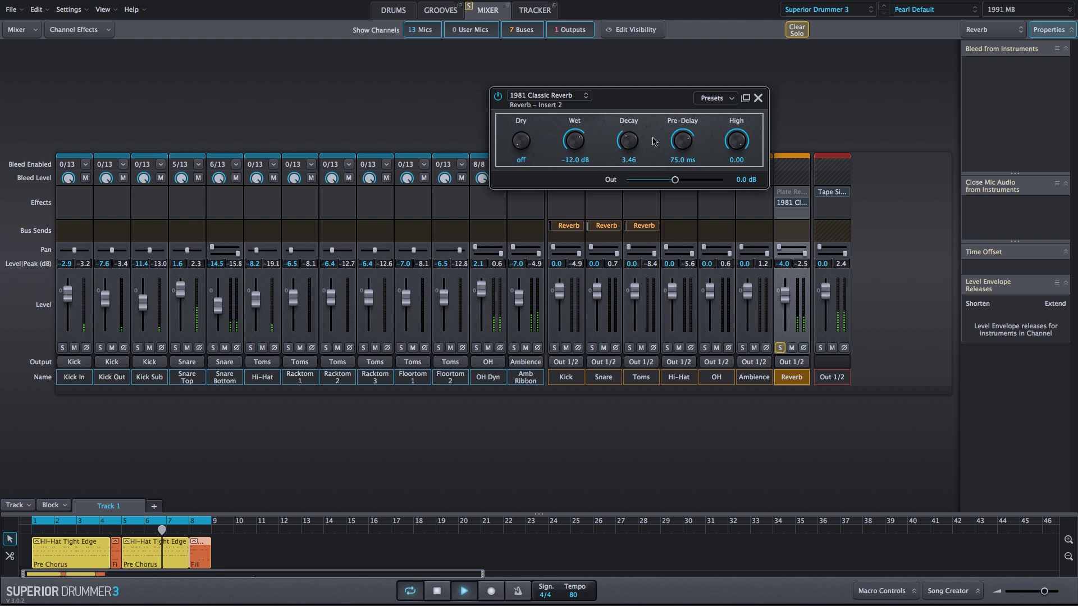
{"action": "mouse_move", "coordinate": [738, 148]}
{"action": "left_mouse_down"}
{"action": "mouse_move", "coordinate": [736, 256]}
{"action": "mouse_move", "coordinate": [731, 157]}
{"action": "left_mouse_up"}
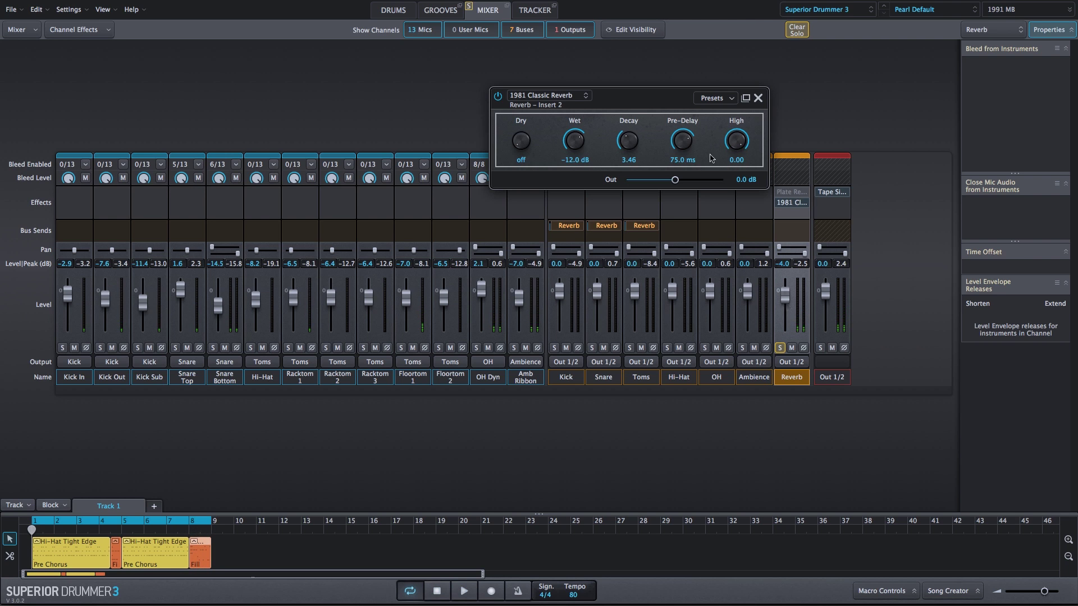
{"action": "key", "text": "ctrl+z"}
Step: Play the full groove with the Reverb bus unsoloed at about -12.2 dB, comparing it muted and unmuted
{"action": "key", "text": "space"}
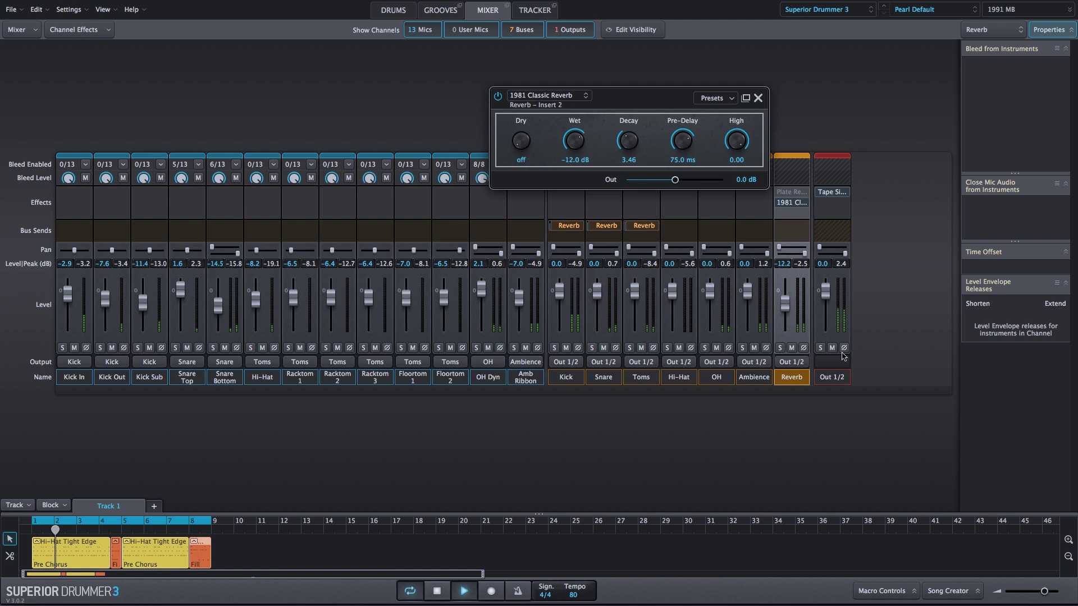
{"action": "left_click", "coordinate": [792, 348]}
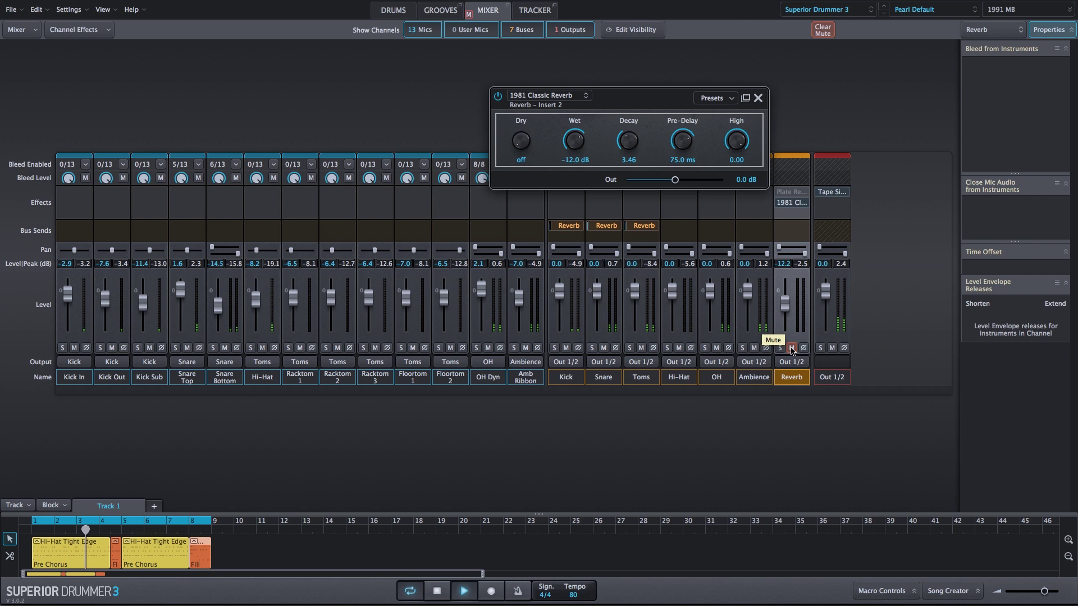
{"action": "left_click", "coordinate": [791, 348]}
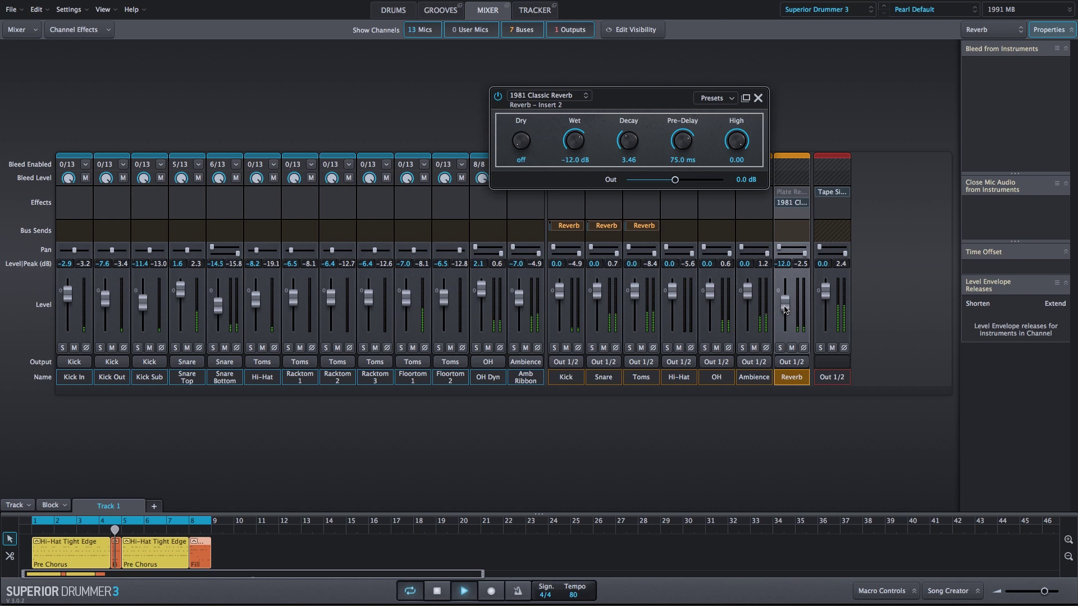
Step: Try the 1981 Classic Reverb at decay 9.00 with the Reverb bus around -11 dB, testing High at -9.00 and then at 0.00
{"action": "scroll", "coordinate": [785, 309], "scroll_direction": "up", "scroll_amount": 1}
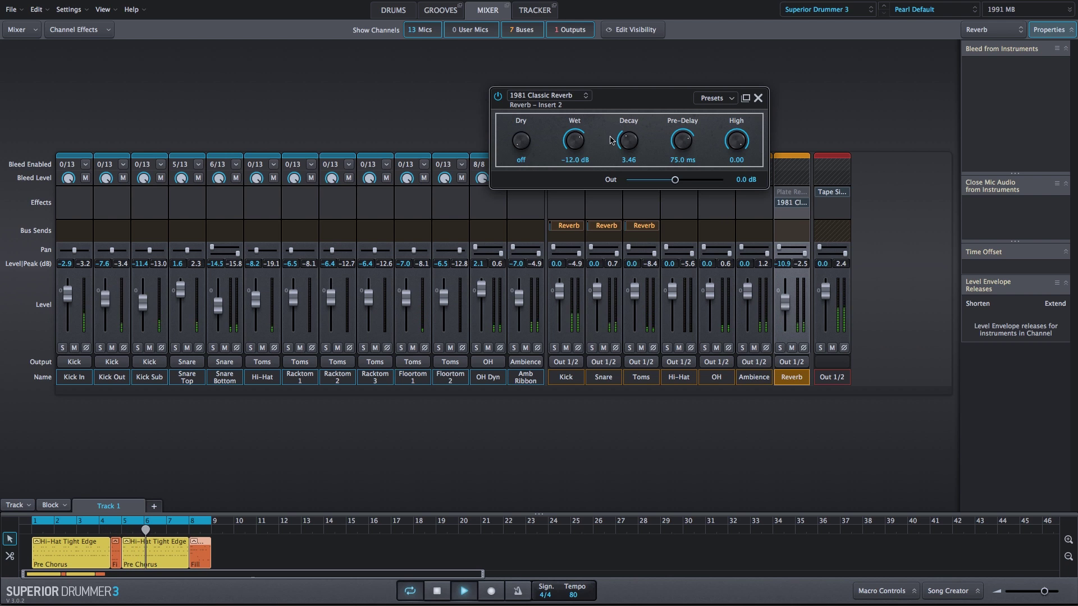
{"action": "left_click_drag", "start_coordinate": [626, 144], "coordinate": [634, 66]}
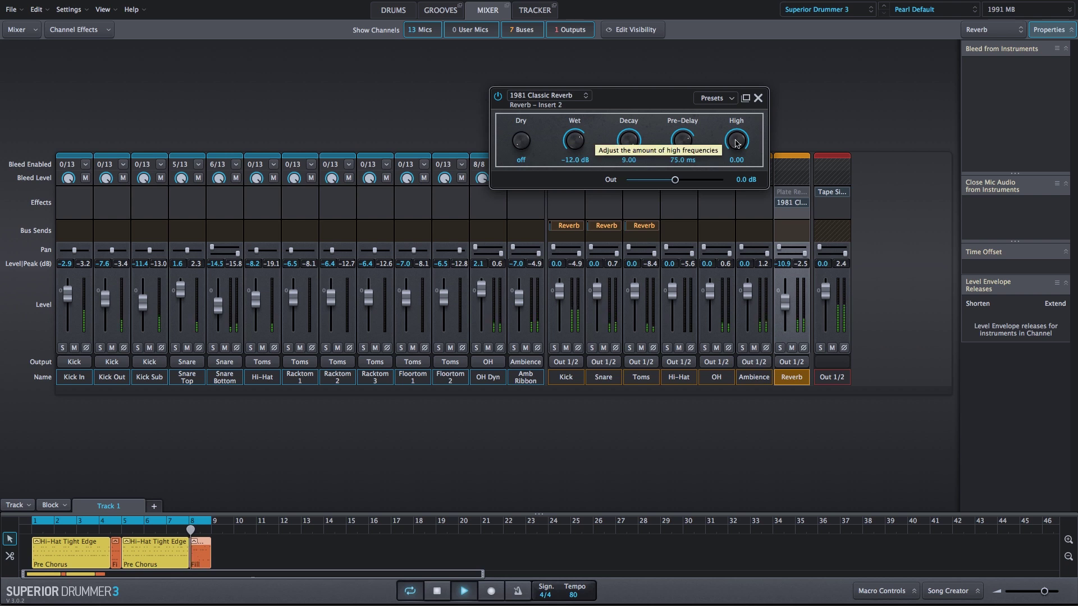
{"action": "left_click_drag", "start_coordinate": [736, 142], "coordinate": [723, 244]}
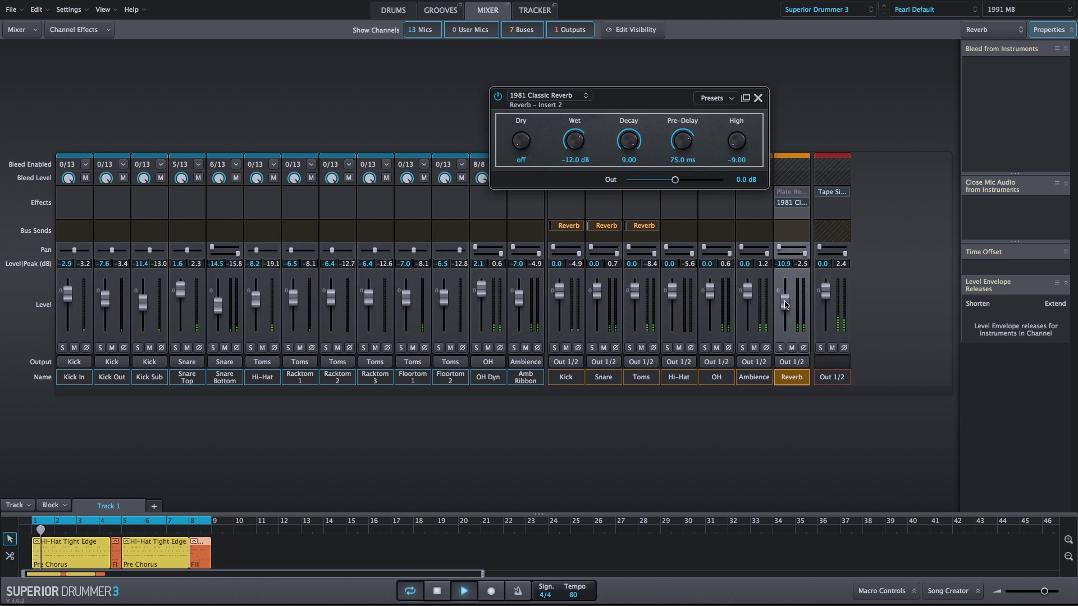
{"action": "left_click_drag", "start_coordinate": [785, 307], "coordinate": [786, 306]}
{"action": "double_click", "coordinate": [733, 138]}
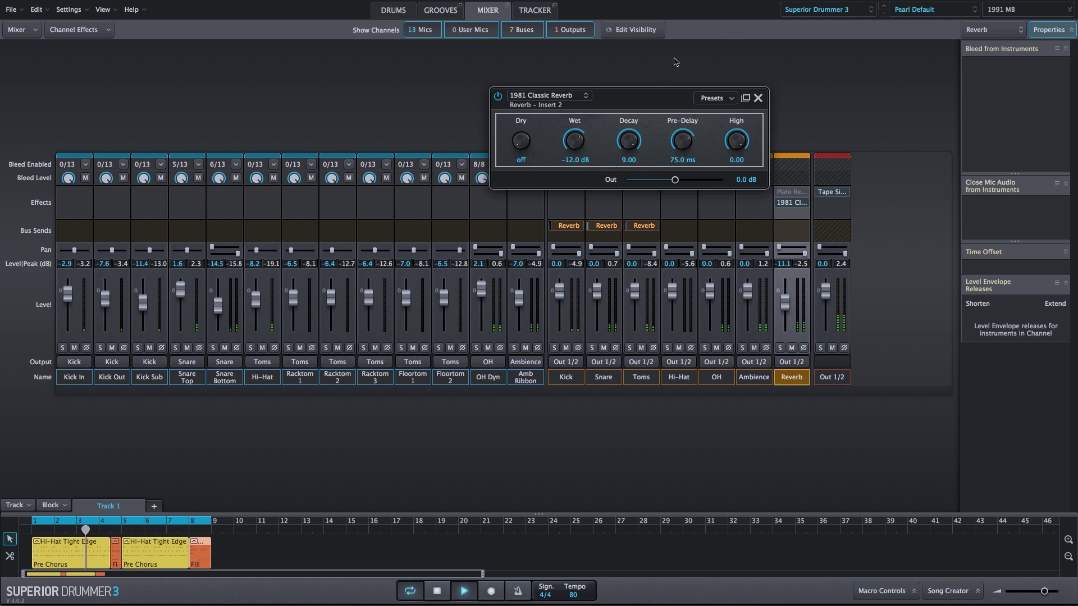
Step: Try decay 0.00 and High -9.00 on the 1981 Classic Reverb, raising the Reverb bus level to -4.8 dB
{"action": "left_click_drag", "start_coordinate": [631, 140], "coordinate": [627, 254]}
{"action": "left_click_drag", "start_coordinate": [788, 307], "coordinate": [789, 305]}
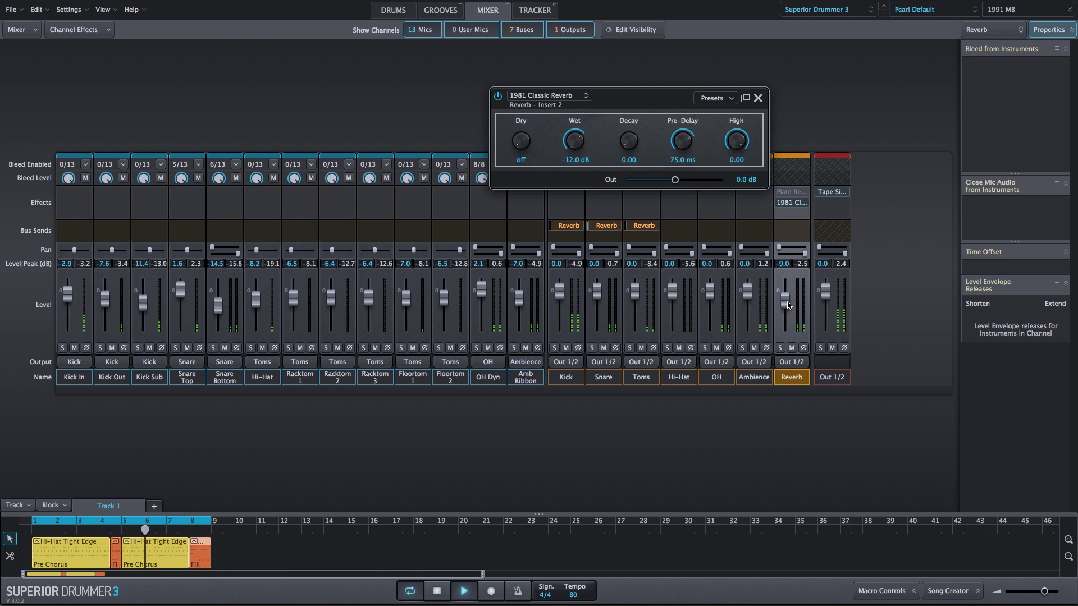
{"action": "left_click_drag", "start_coordinate": [736, 140], "coordinate": [736, 166]}
{"action": "left_click_drag", "start_coordinate": [786, 306], "coordinate": [788, 300]}
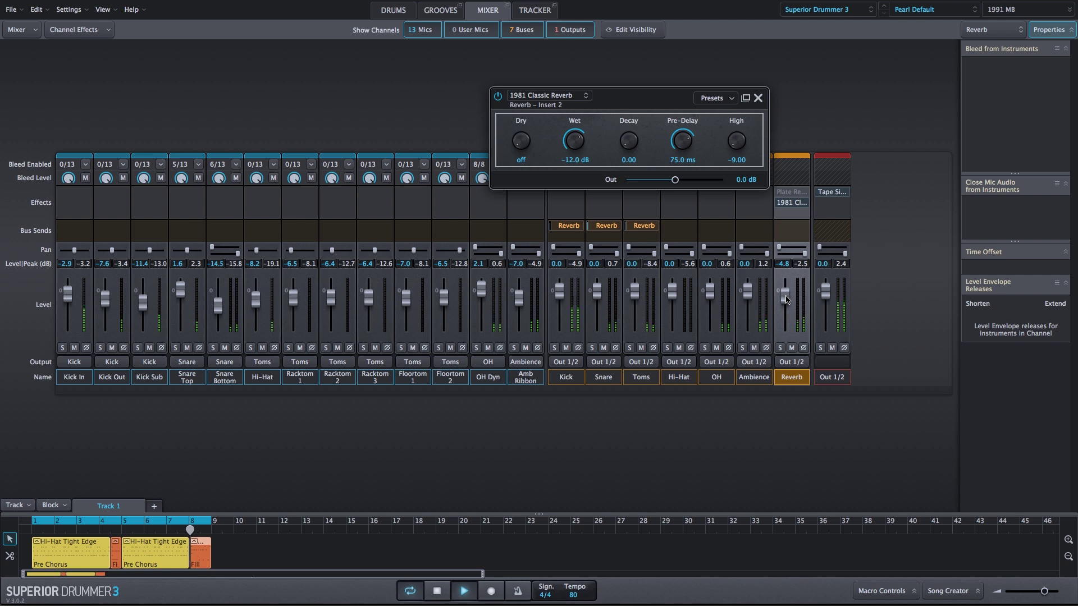
Step: Compare the groove with the Reverb bus muted and unmuted, and try the bus level at -1.0 dB
{"action": "left_click", "coordinate": [791, 348]}
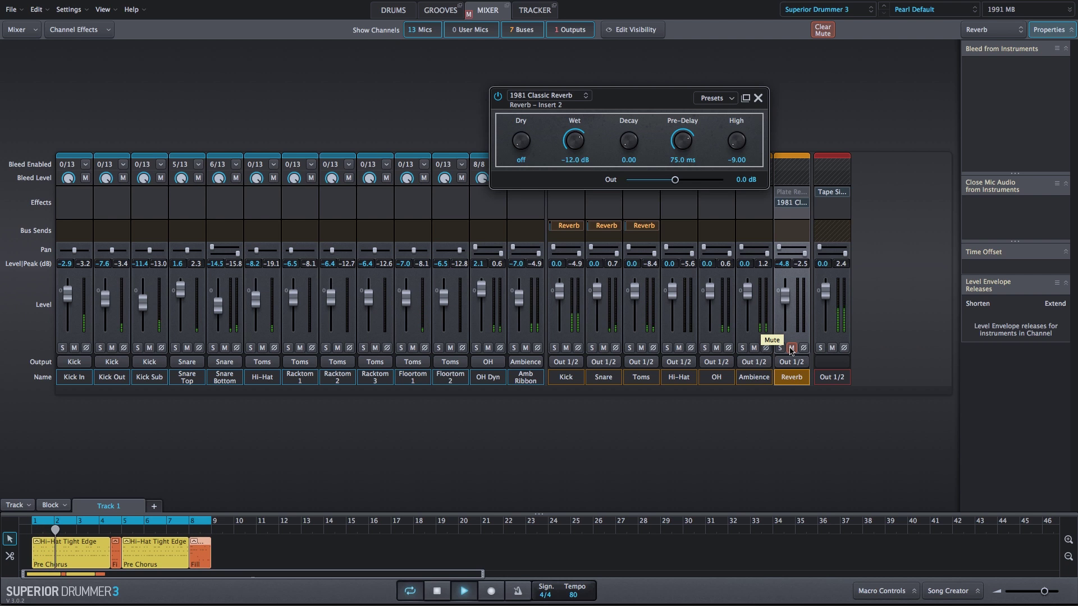
{"action": "left_click", "coordinate": [791, 348]}
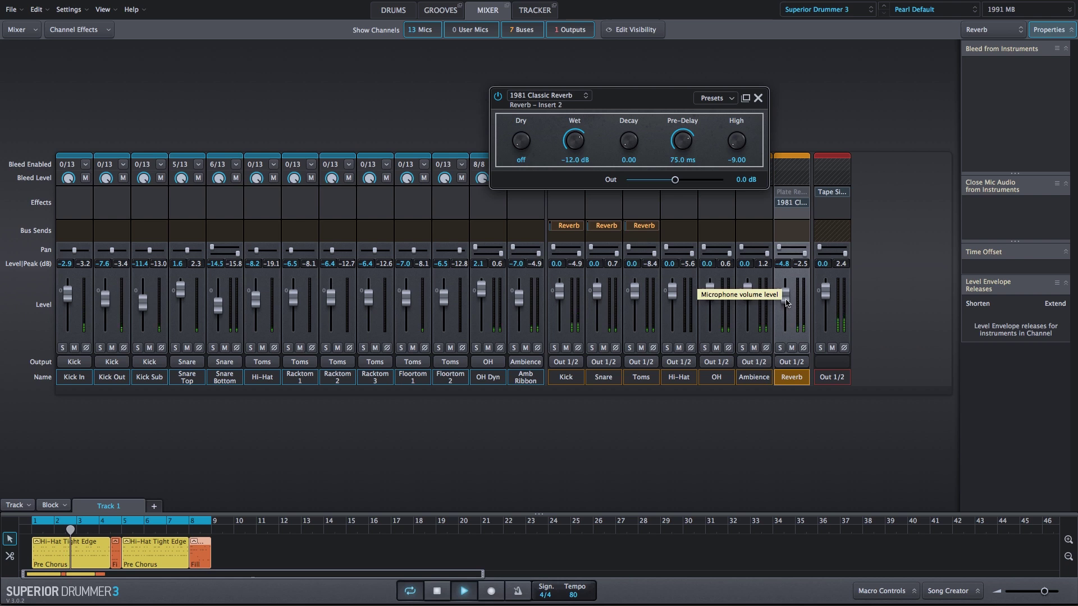
{"action": "left_click_drag", "start_coordinate": [786, 303], "coordinate": [788, 300]}
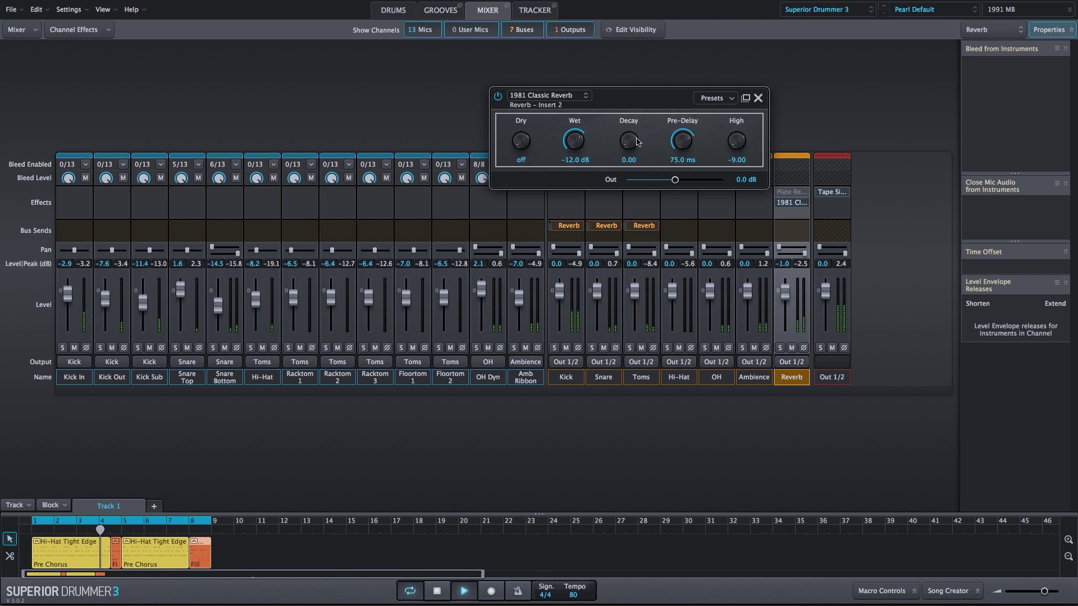
Step: Set the Reverb bus level to -11.0 dB, and the 1981 Classic Reverb's decay to 3.29 and High to 0.00
{"action": "left_click_drag", "start_coordinate": [629, 133], "coordinate": [629, 125]}
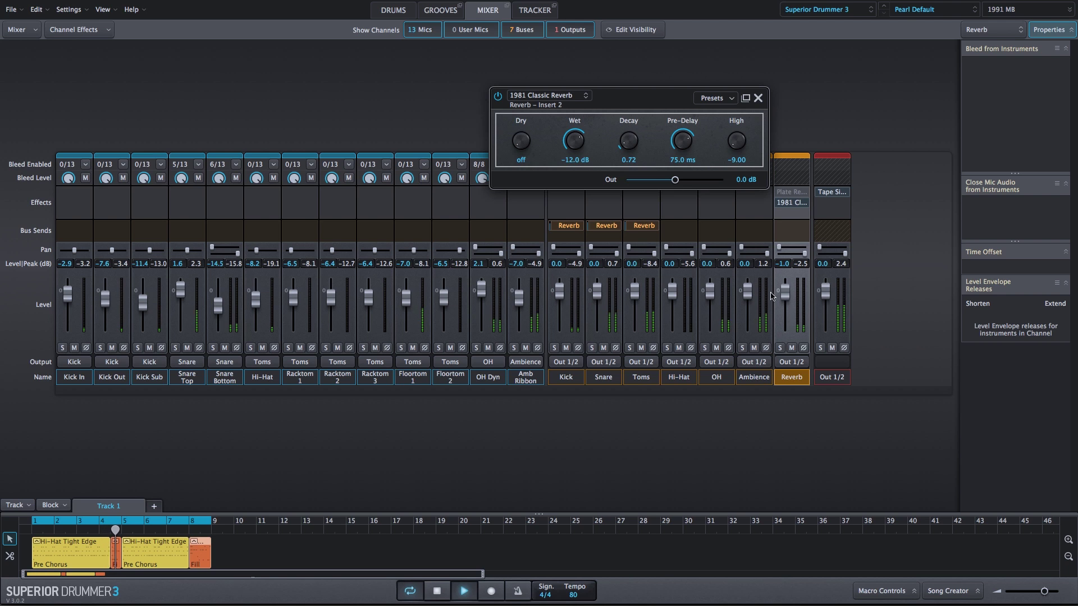
{"action": "left_click_drag", "start_coordinate": [785, 301], "coordinate": [786, 314]}
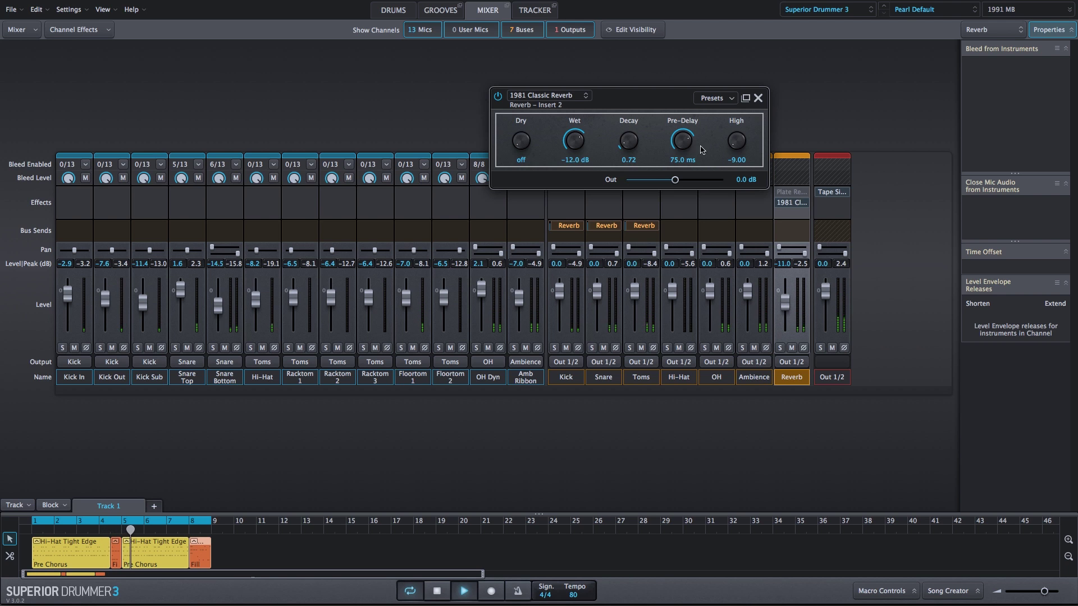
{"action": "left_click_drag", "start_coordinate": [628, 116], "coordinate": [629, 107]}
{"action": "left_click_drag", "start_coordinate": [736, 120], "coordinate": [750, 15]}
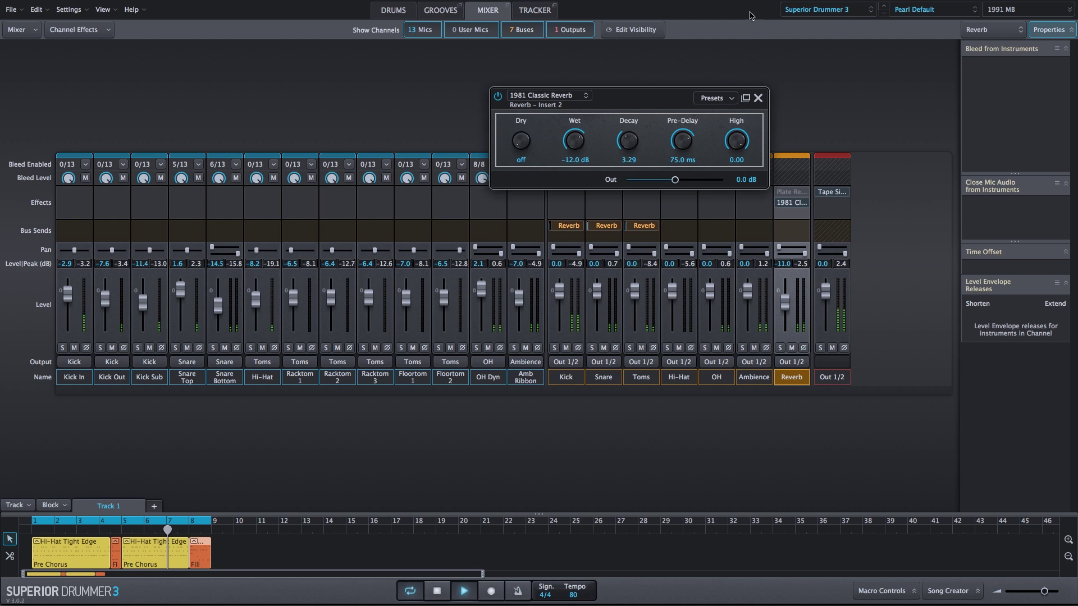
Step: Compare the final reverb setting with the Reverb bus muted and unmuted, and stop playback
{"action": "left_click", "coordinate": [792, 349]}
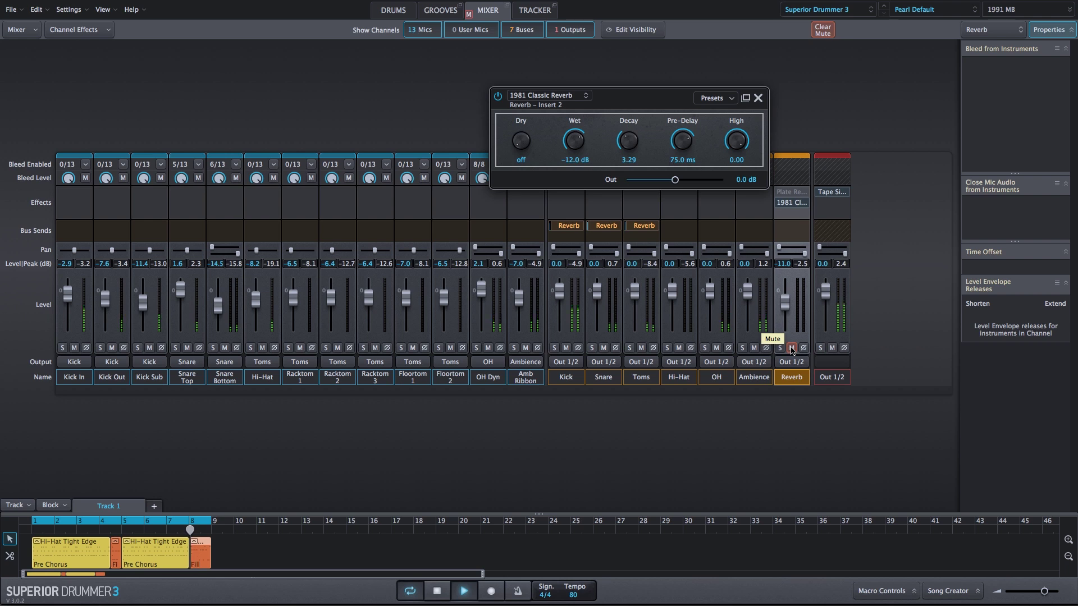
{"action": "left_click", "coordinate": [792, 348]}
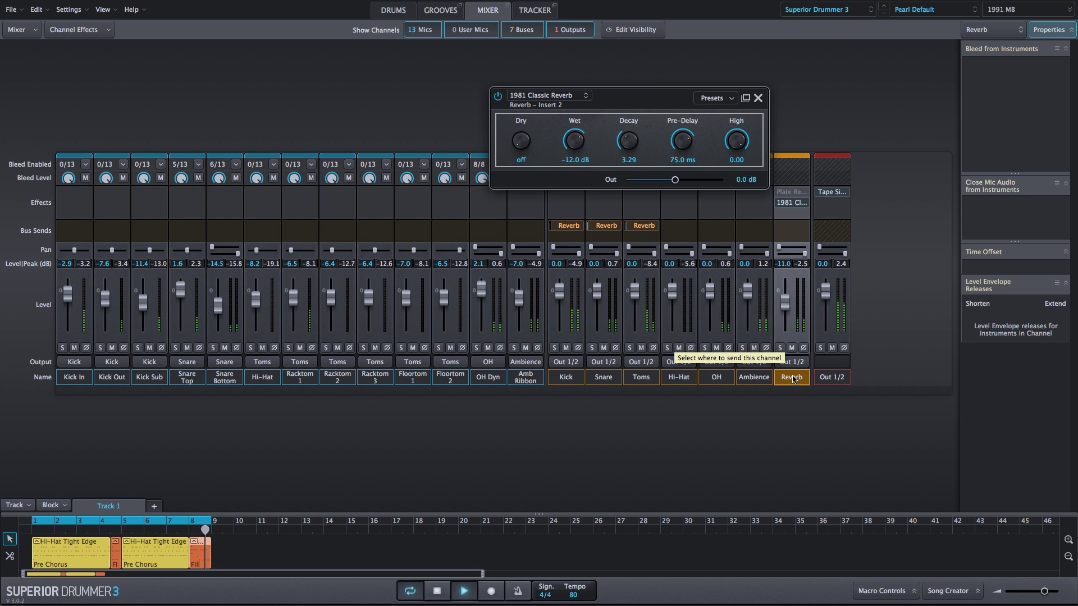
{"action": "key", "text": "space"}
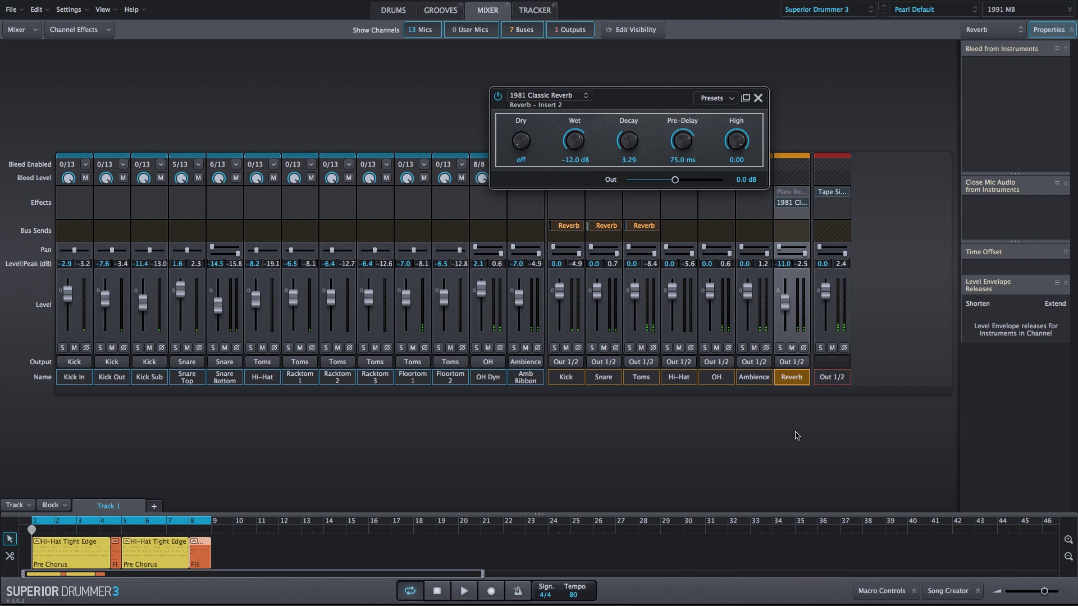